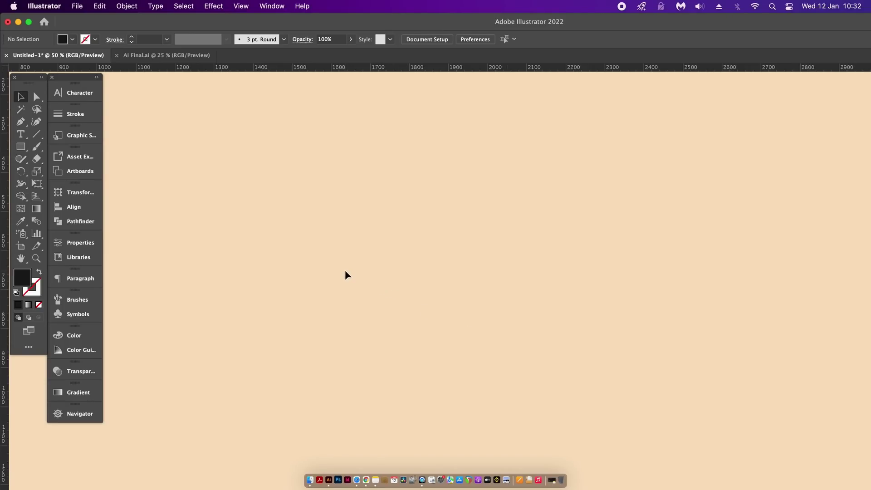
- Draw a black filled circle with the Ellipse tool and move it to the right
{"action": "key", "text": "l"}
{"action": "left_click_drag", "start_coordinate": [276, 195], "coordinate": [417, 338]}
{"action": "key", "text": "v"}
{"action": "left_click", "coordinate": [526, 312]}
{"action": "left_click_drag", "start_coordinate": [357, 284], "coordinate": [450, 281]}
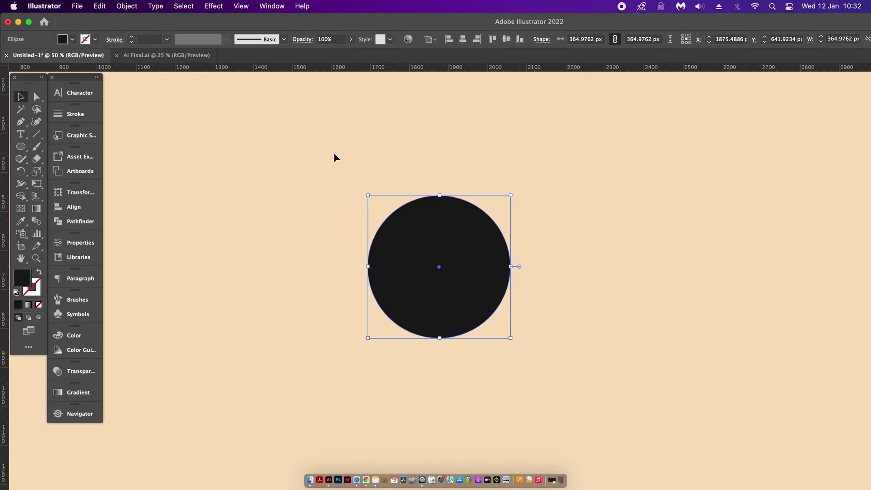
- Apply a Feather effect to the circle, trying radii 99 and 25 before settling on 50 px
{"action": "left_click", "coordinate": [214, 6]}
{"action": "mouse_move", "coordinate": [256, 159]}
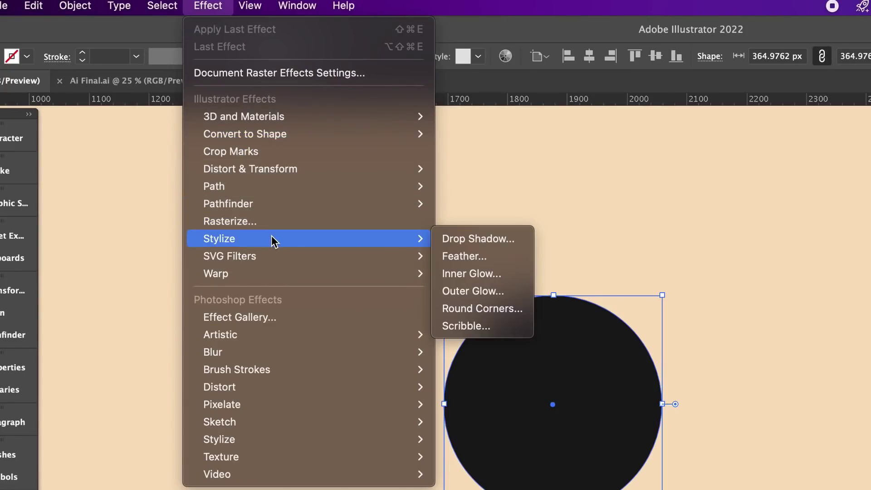
{"action": "left_click", "coordinate": [521, 257]}
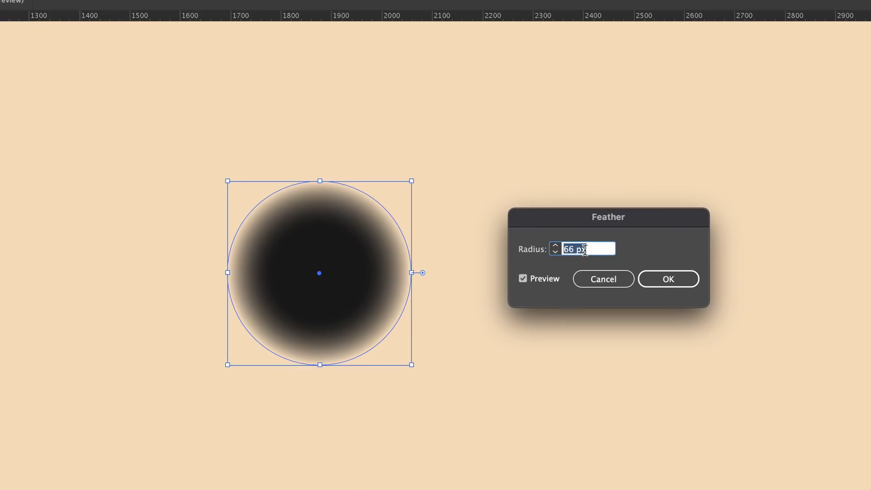
{"action": "type", "text": "99"}
{"action": "left_click", "coordinate": [542, 276]}
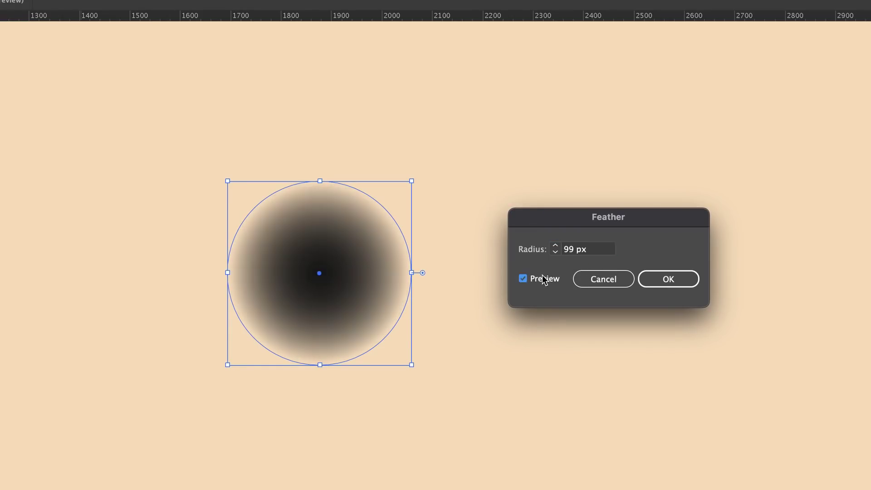
{"action": "left_click", "coordinate": [583, 249]}
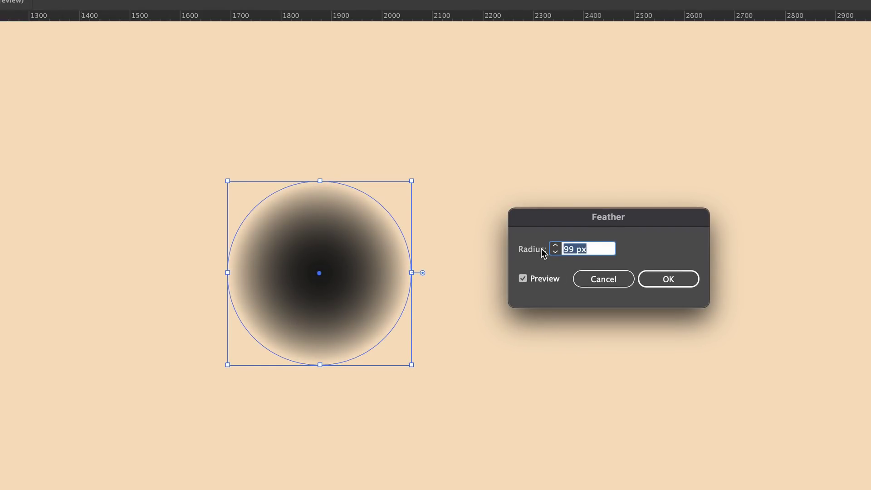
{"action": "type", "text": "25"}
{"action": "left_click", "coordinate": [539, 278]}
{"action": "left_click", "coordinate": [539, 278]}
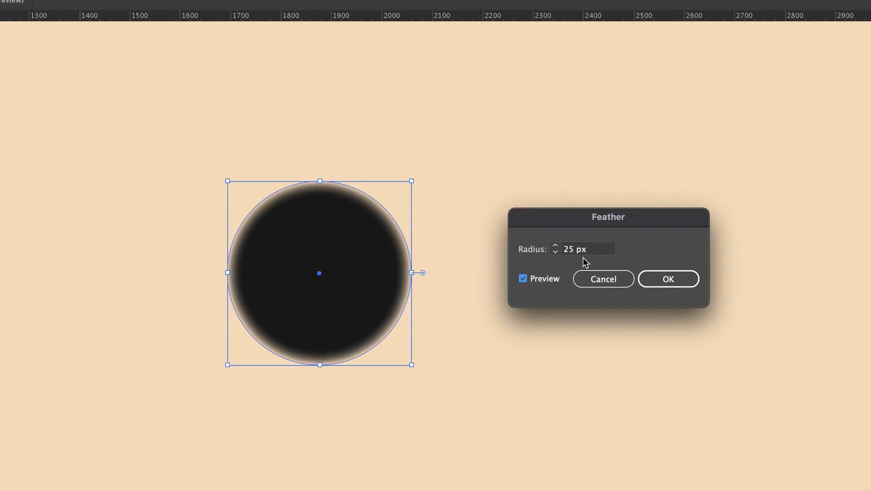
{"action": "key", "text": "Tab"}
{"action": "type", "text": "50"}
{"action": "left_click", "coordinate": [659, 283]}
{"action": "left_click", "coordinate": [524, 264]}
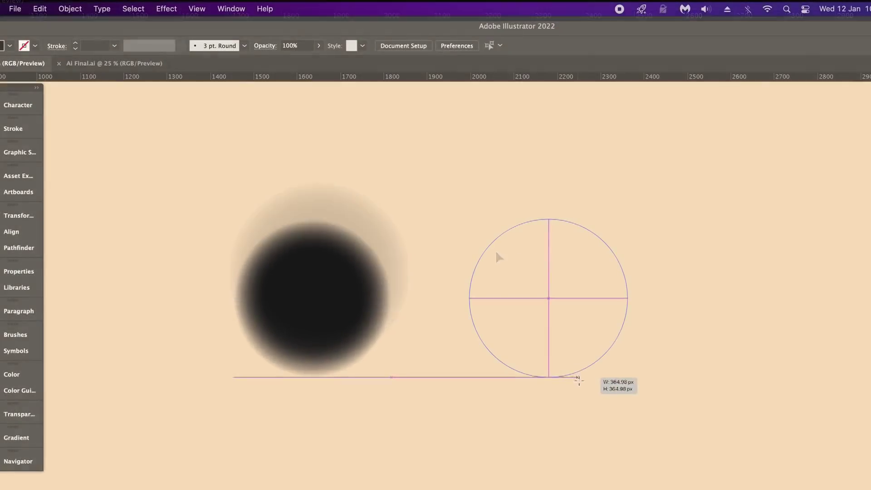
- Draw a second black circle to the right and give it a Gaussian Blur of about 30 px
{"action": "left_click_drag", "start_coordinate": [576, 375], "coordinate": [588, 374]}
{"action": "left_click", "coordinate": [540, 281]}
{"action": "left_click", "coordinate": [167, 9]}
{"action": "mouse_move", "coordinate": [203, 182]}
{"action": "mouse_move", "coordinate": [295, 260]}
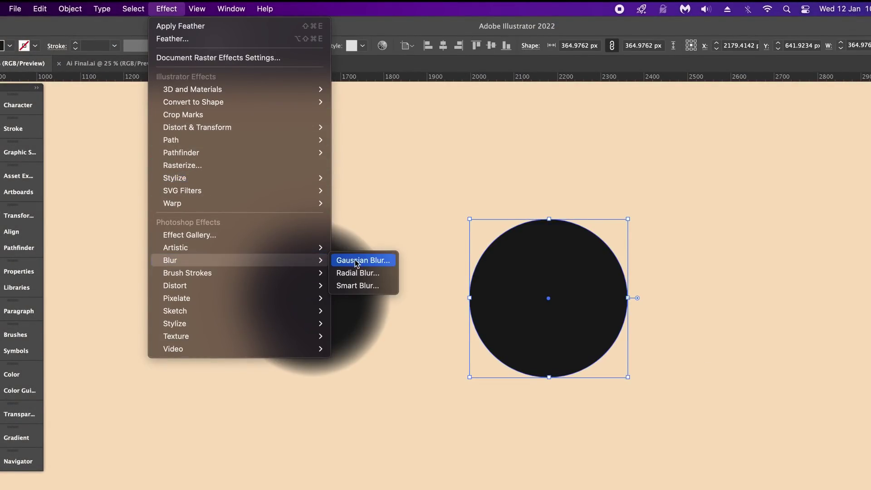
{"action": "left_click", "coordinate": [359, 261]}
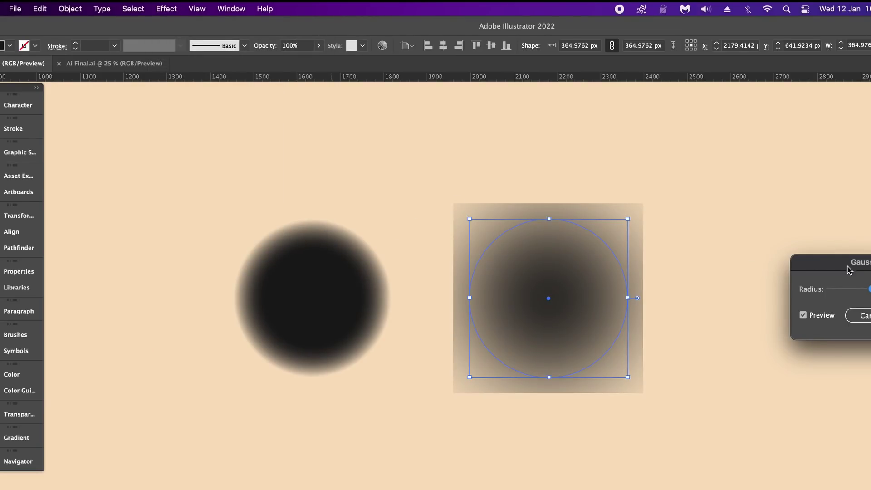
{"action": "left_click_drag", "start_coordinate": [847, 270], "coordinate": [721, 251]}
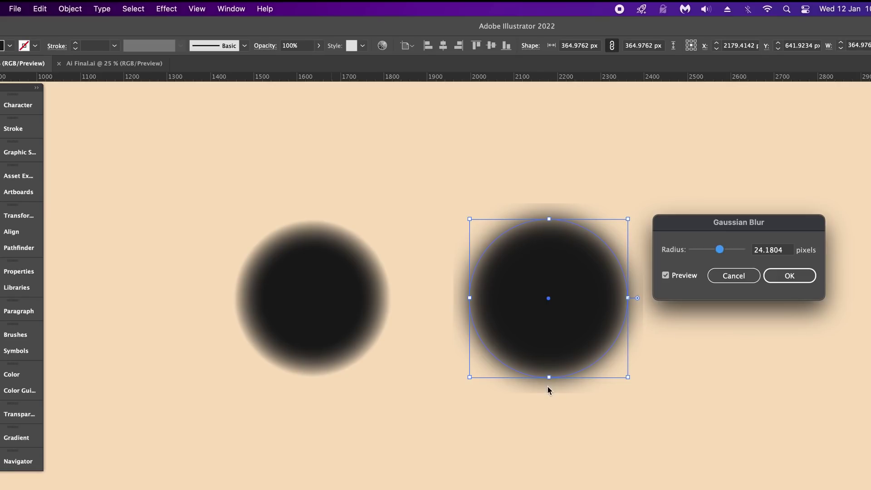
{"action": "left_click_drag", "start_coordinate": [719, 251], "coordinate": [720, 251]}
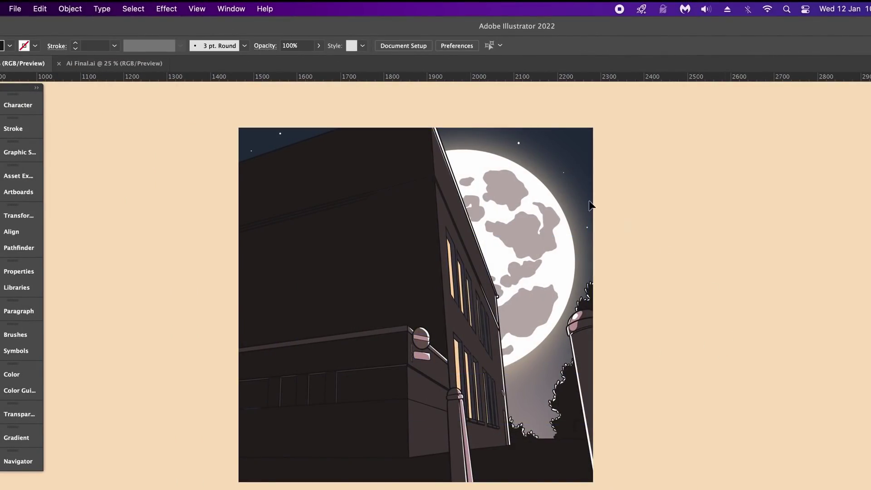
- Try moving the moon glow image right and up, then undo the moves
{"action": "left_click_drag", "start_coordinate": [591, 205], "coordinate": [662, 194]}
{"action": "left_click_drag", "start_coordinate": [608, 222], "coordinate": [605, 183]}
{"action": "key", "text": "ctrl+z"}
{"action": "key", "text": "ctrl+z"}
{"action": "key", "text": "ctrl+z"}
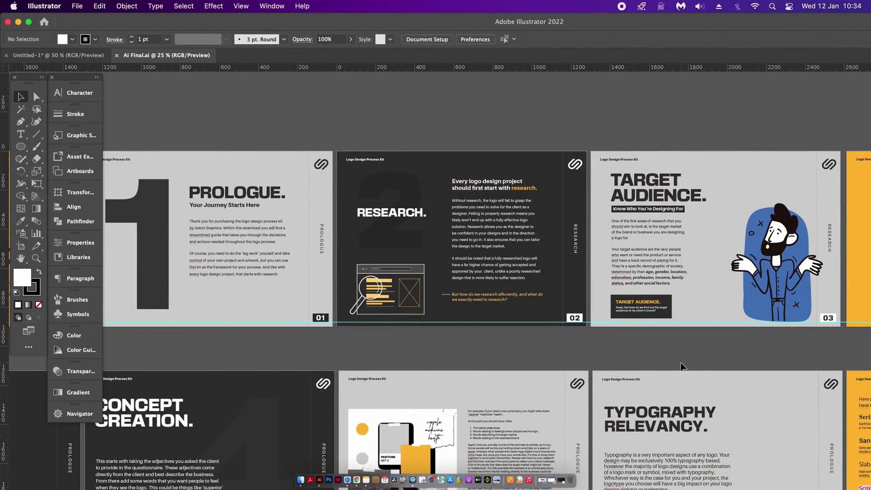
- Pan across the logo design slide pages in Ai Final.ai with the Hand tool
{"action": "left_click_drag", "start_coordinate": [671, 359], "coordinate": [627, 304]}
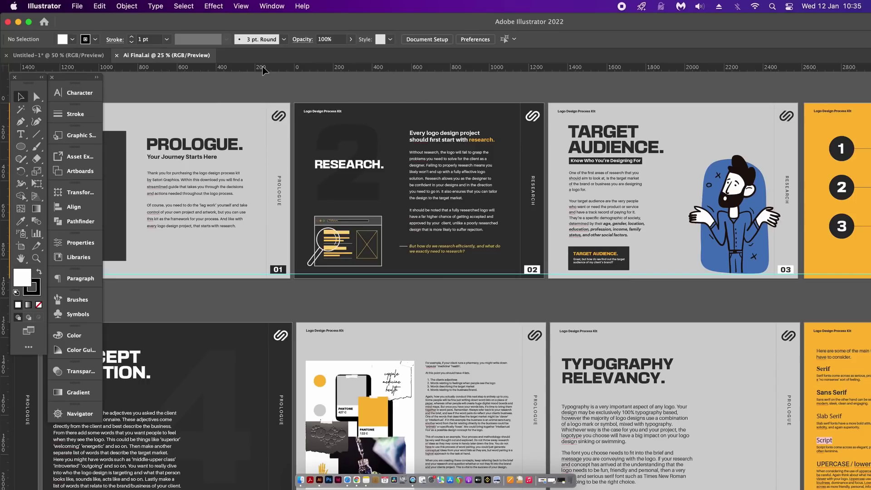
- Open the Navigator and jump to pages 05–06, back to 04–05, then the Research Conclusion spread
{"action": "left_click", "coordinate": [271, 5]}
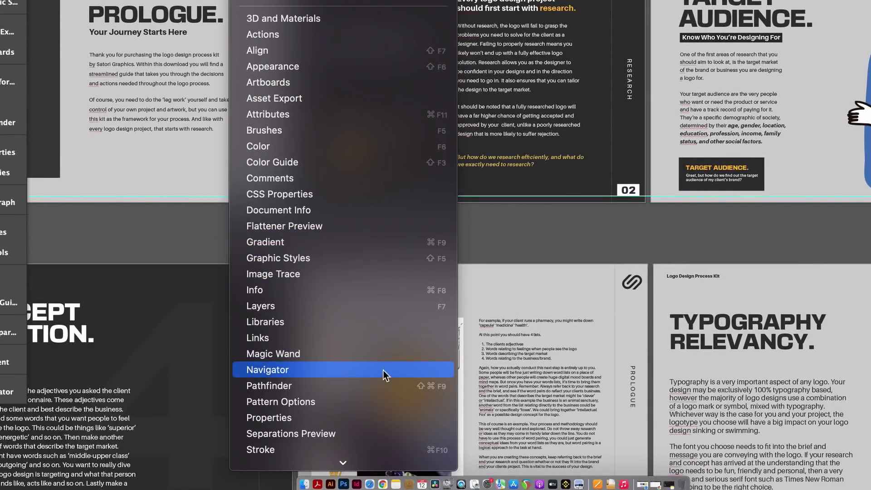
{"action": "left_click", "coordinate": [398, 377]}
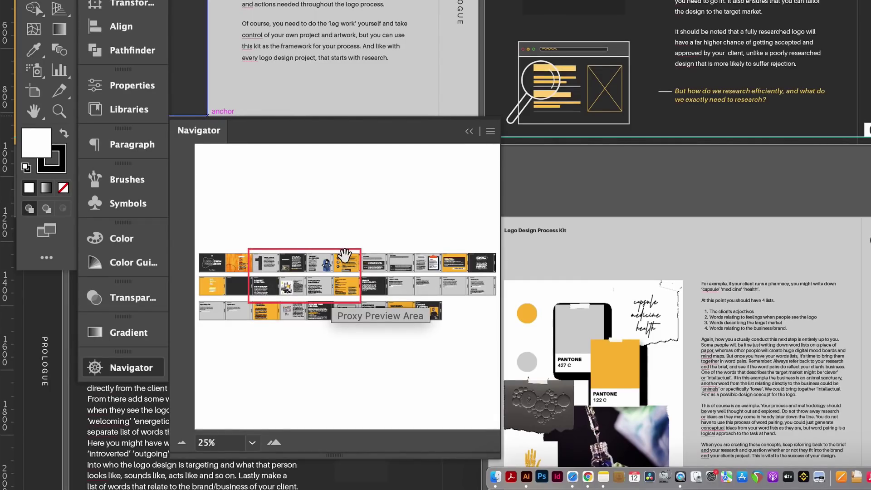
{"action": "left_click", "coordinate": [461, 284]}
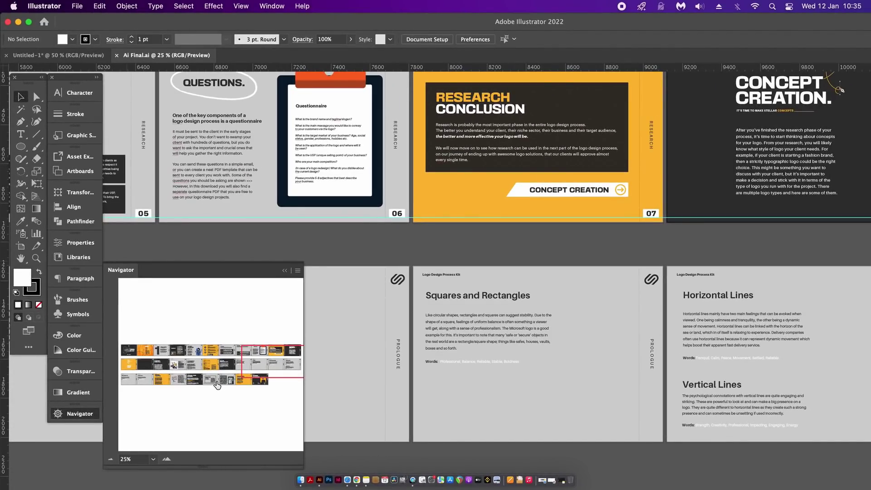
{"action": "left_click", "coordinate": [362, 295]}
{"action": "mouse_move", "coordinate": [239, 360]}
{"action": "left_mouse_down"}
{"action": "mouse_move", "coordinate": [282, 354]}
{"action": "mouse_move", "coordinate": [229, 357]}
{"action": "left_mouse_up"}
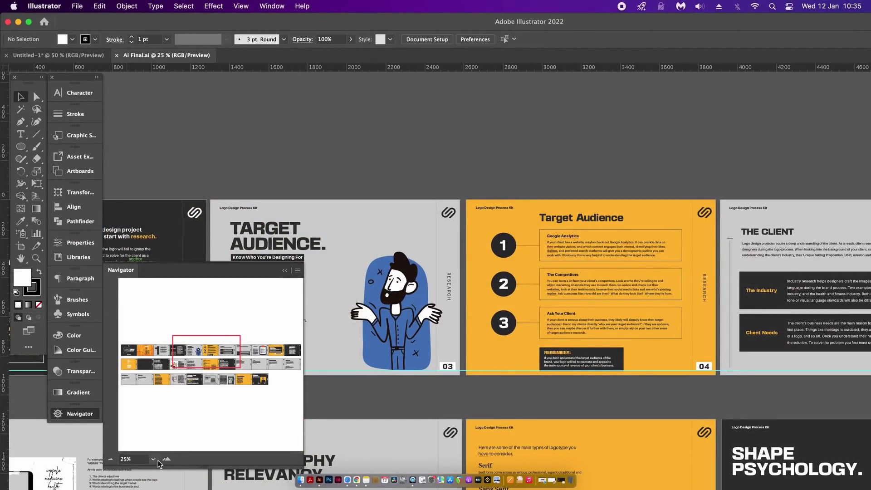
- Zoom out to 6.25% so every slide artboard shows, then collapse the Navigator panel
{"action": "left_click", "coordinate": [153, 459]}
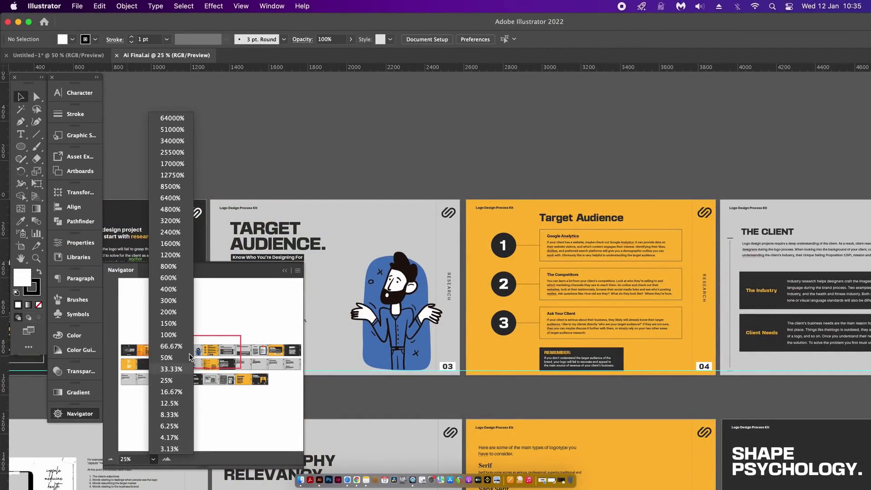
{"action": "left_click", "coordinate": [229, 413]}
{"action": "left_click_drag", "start_coordinate": [210, 417], "coordinate": [236, 358]}
{"action": "scroll", "coordinate": [482, 333], "scroll_direction": "down", "scroll_amount": 2}
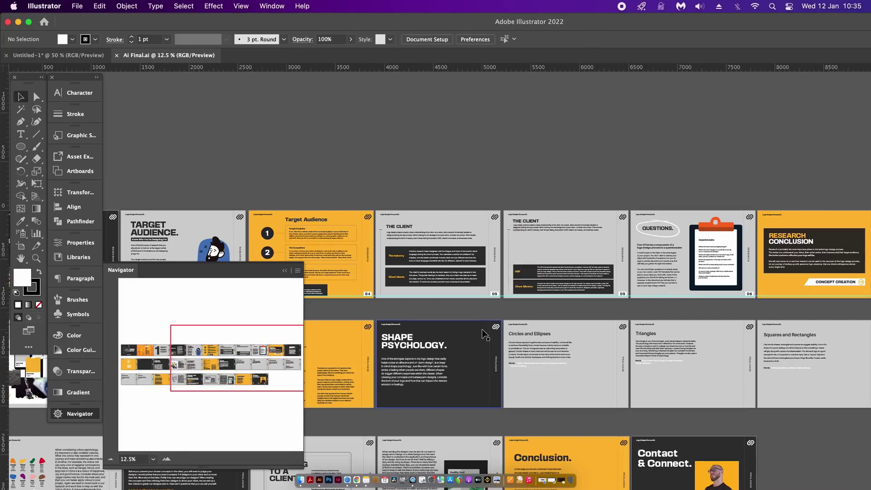
{"action": "scroll", "coordinate": [485, 333], "scroll_direction": "down", "scroll_amount": 1}
{"action": "scroll", "coordinate": [485, 334], "scroll_direction": "down", "scroll_amount": 1}
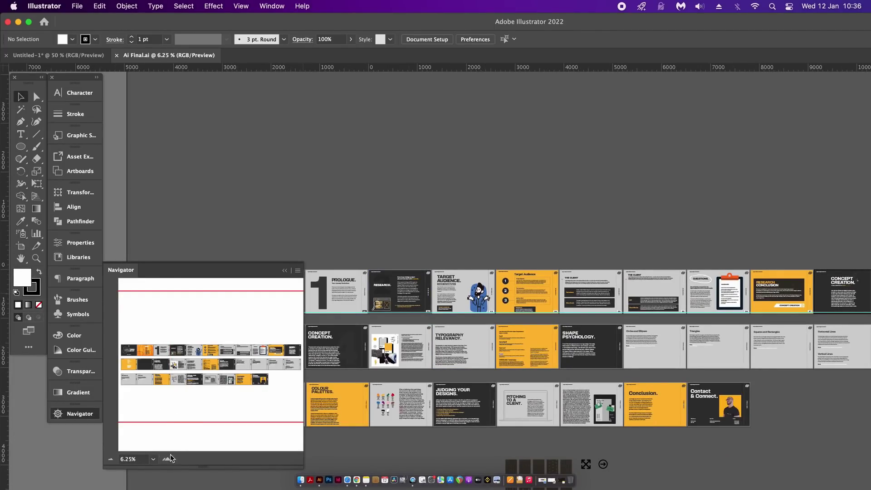
{"action": "left_click", "coordinate": [285, 271]}
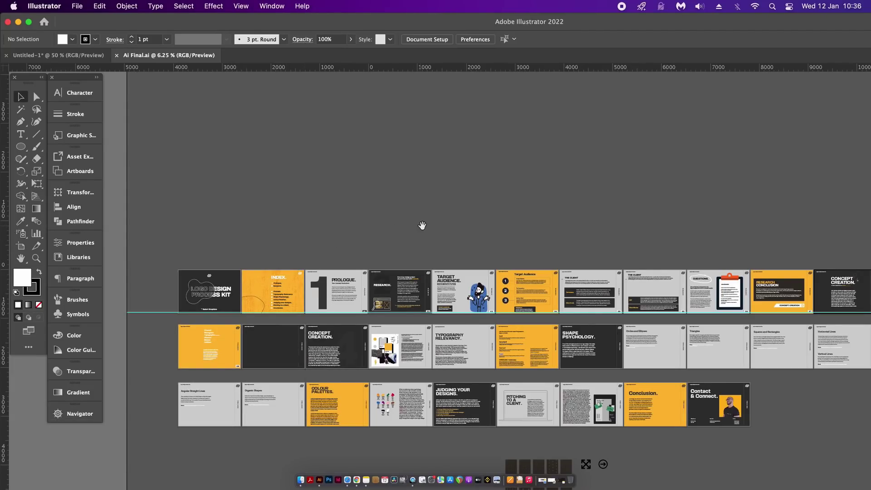
- In Untitled-1, test-move the inner grey circle, undo it, and show the Pathfinder panel
{"action": "left_click_drag", "start_coordinate": [422, 225], "coordinate": [369, 218]}
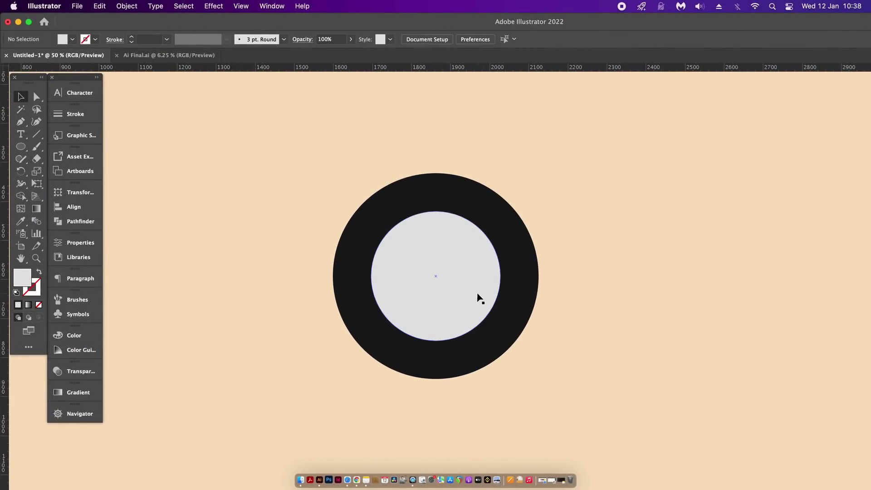
{"action": "left_click_drag", "start_coordinate": [476, 296], "coordinate": [647, 292]}
{"action": "key", "text": "super+z"}
{"action": "left_click", "coordinate": [780, 326]}
{"action": "left_click", "coordinate": [80, 222]}
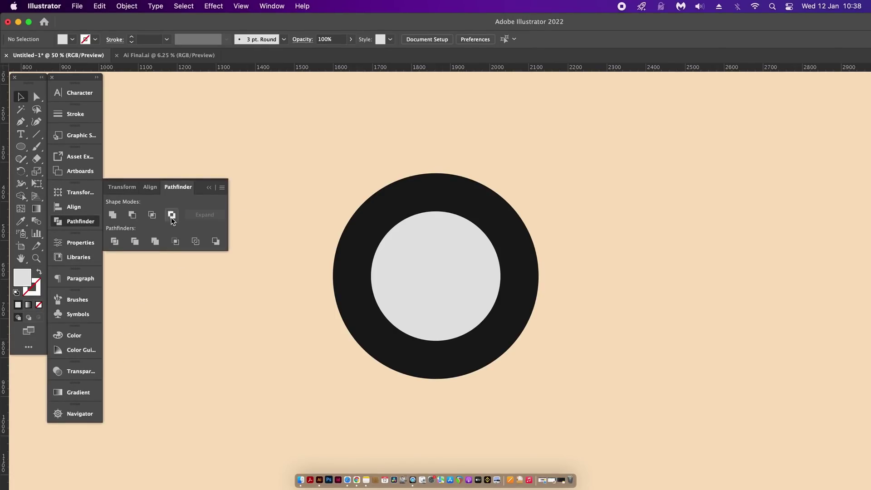
- Divide the ring with the grey circle via Divide Objects Below and drag the lens piece right
{"action": "left_click", "coordinate": [91, 221]}
{"action": "left_click", "coordinate": [471, 269]}
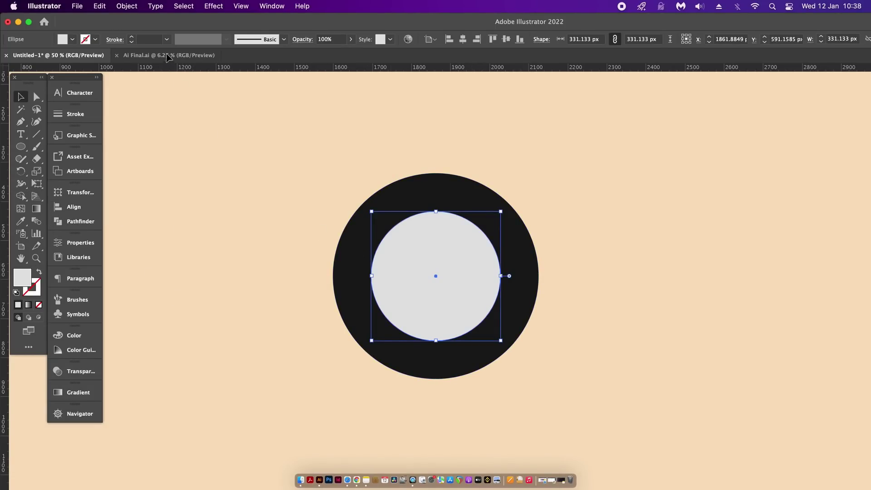
{"action": "left_click", "coordinate": [128, 6]}
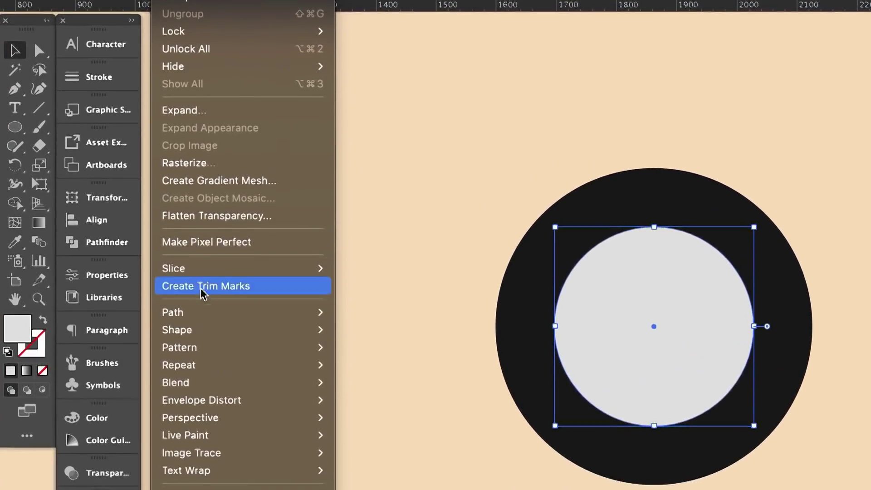
{"action": "mouse_move", "coordinate": [204, 404]}
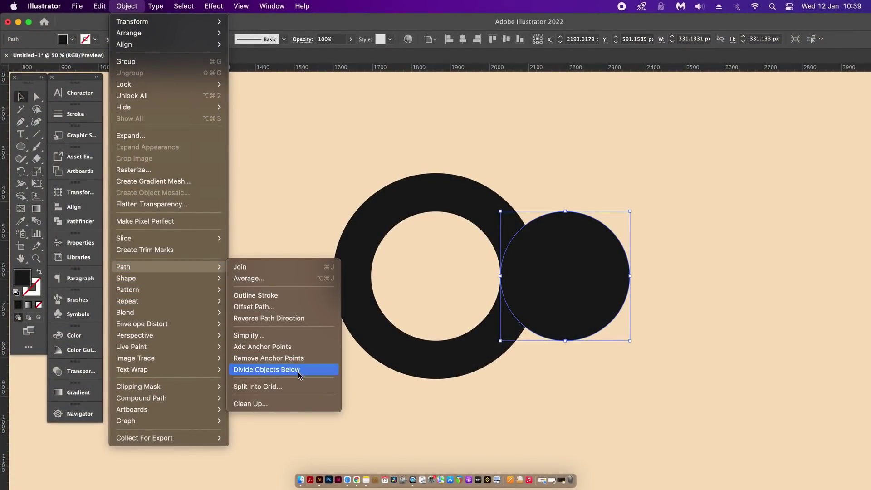
{"action": "left_click", "coordinate": [299, 369]}
{"action": "left_click", "coordinate": [571, 299]}
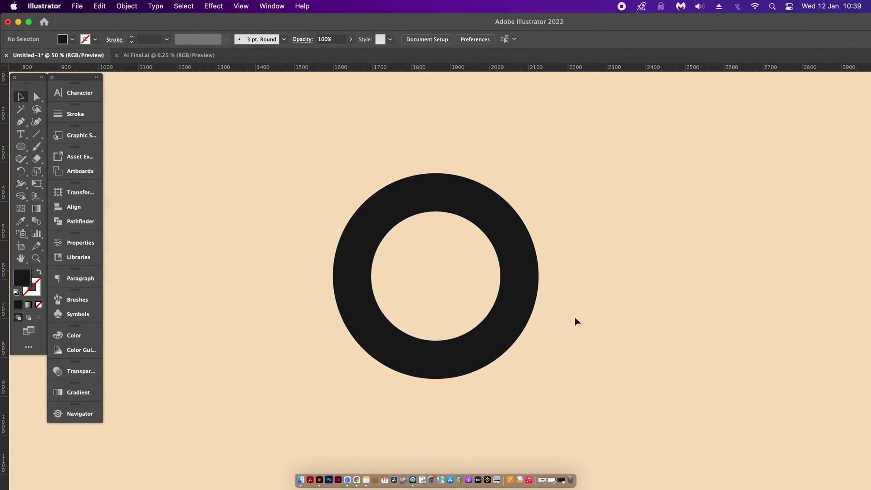
{"action": "left_click_drag", "start_coordinate": [538, 295], "coordinate": [651, 295]}
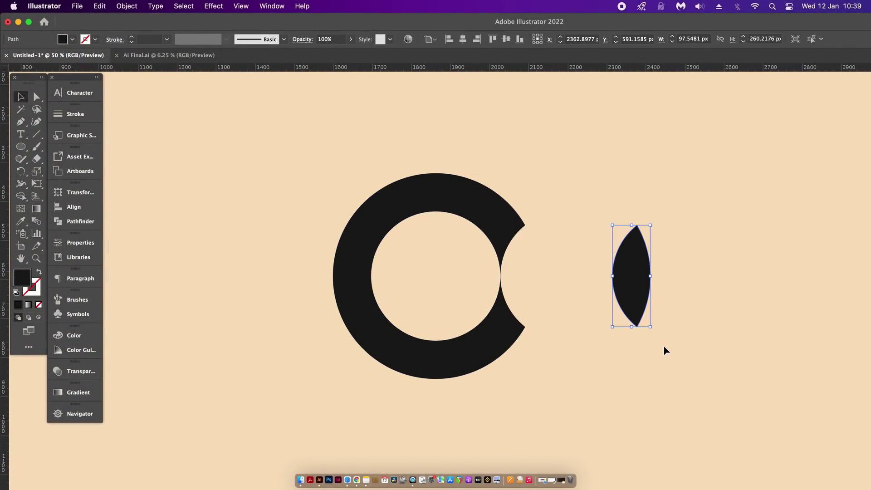
{"action": "left_click", "coordinate": [673, 310]}
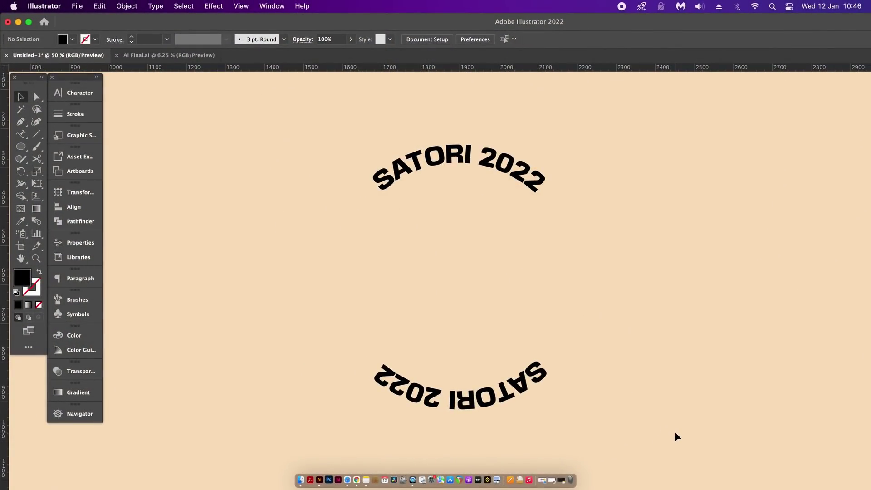
- Select the lower SATORI 2022 path text and drag it across its arc to flip it
{"action": "left_click", "coordinate": [432, 154]}
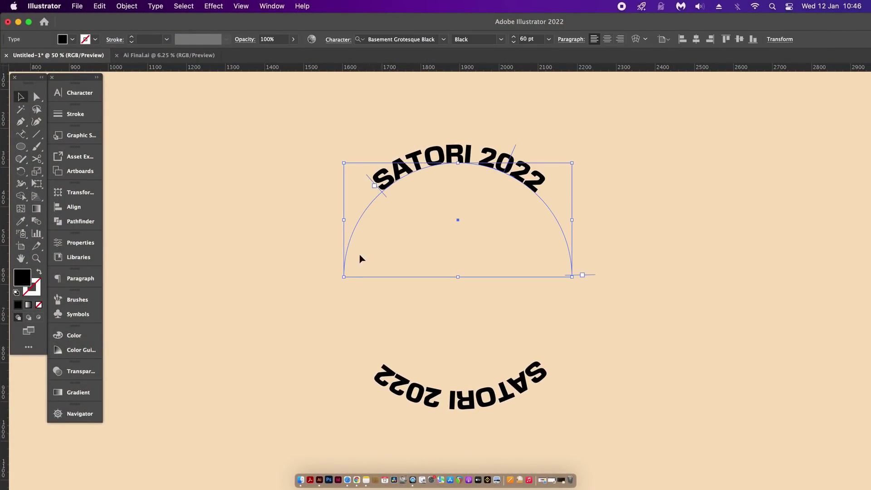
{"action": "left_click", "coordinate": [492, 401]}
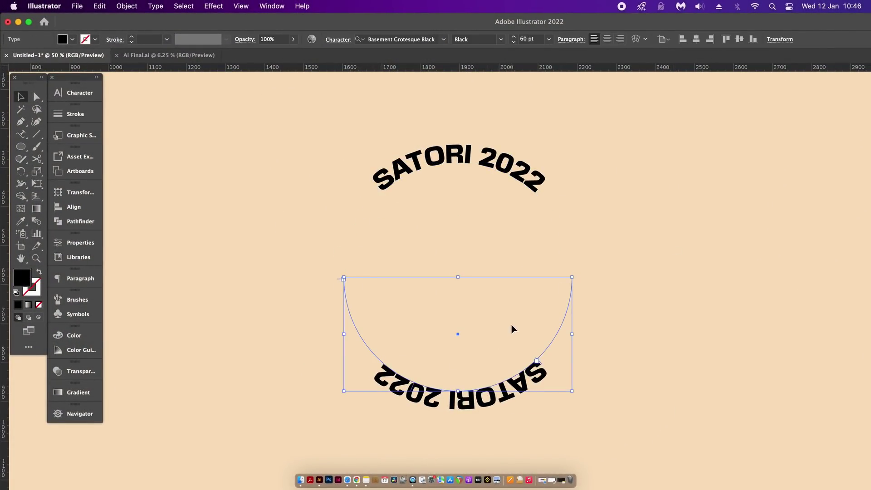
{"action": "left_click", "coordinate": [689, 227]}
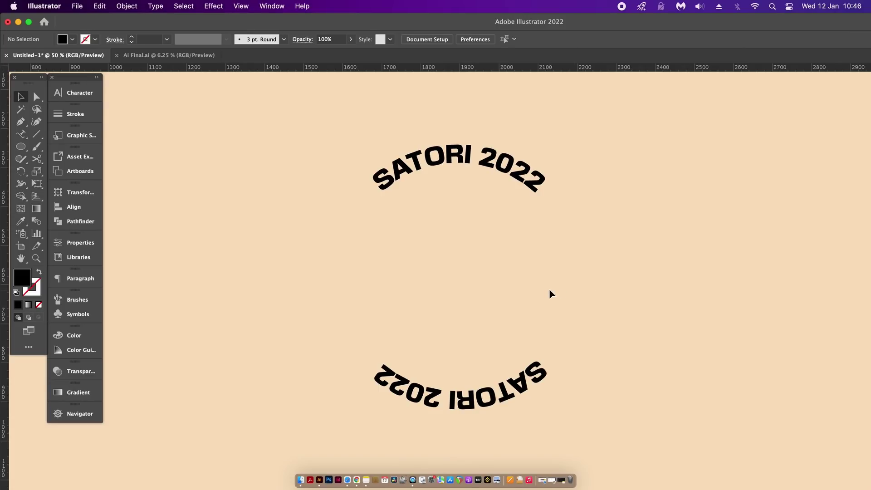
{"action": "scroll", "coordinate": [550, 293], "scroll_direction": "up", "scroll_amount": 2}
{"action": "left_click", "coordinate": [35, 96]}
{"action": "left_click", "coordinate": [480, 426]}
{"action": "left_click_drag", "start_coordinate": [324, 386], "coordinate": [335, 359]}
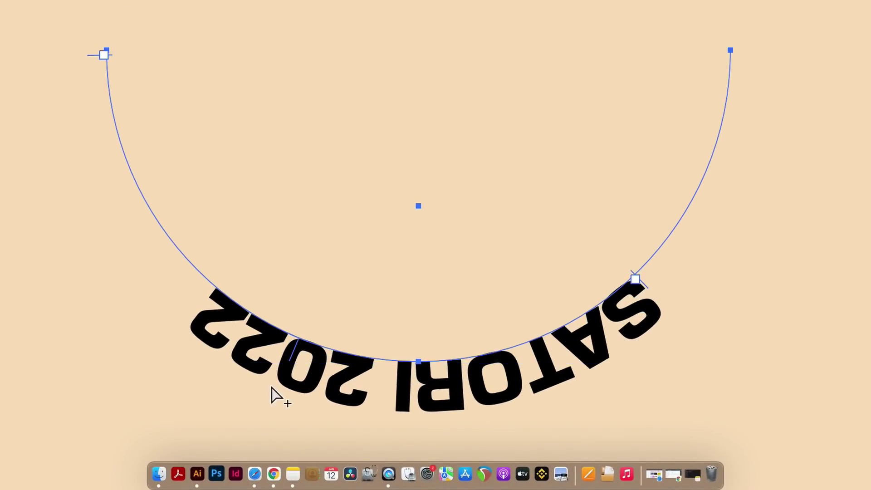
{"action": "scroll", "coordinate": [272, 395], "scroll_direction": "up", "scroll_amount": 2}
{"action": "left_click_drag", "start_coordinate": [292, 360], "coordinate": [527, 346]}
{"action": "left_click_drag", "start_coordinate": [653, 322], "coordinate": [662, 322]}
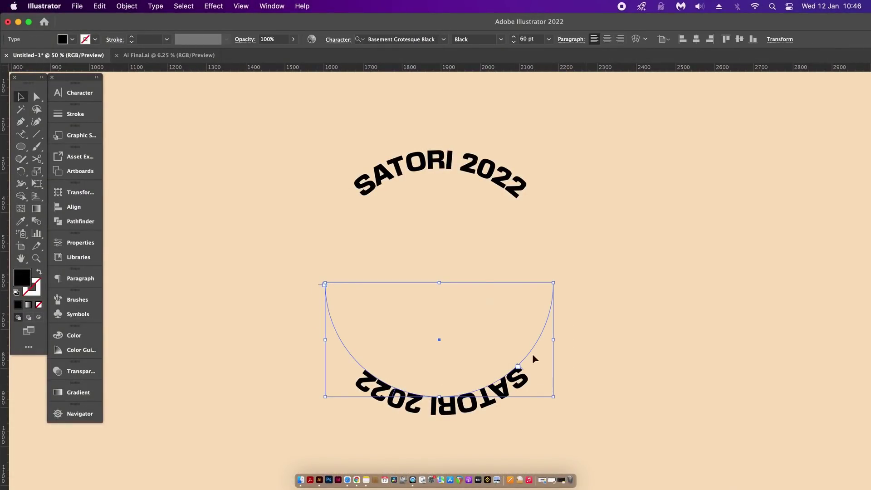
- In Type on a Path Options, enable Flip and Preview, try Skew, 3D Ribbon, Stair Step, Gravity, then Rainbow
{"action": "left_click", "coordinate": [178, 5]}
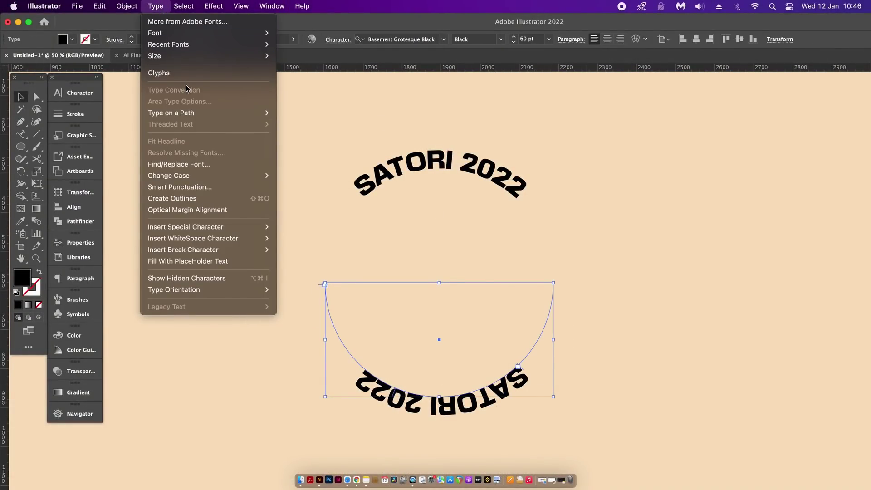
{"action": "mouse_move", "coordinate": [202, 116]}
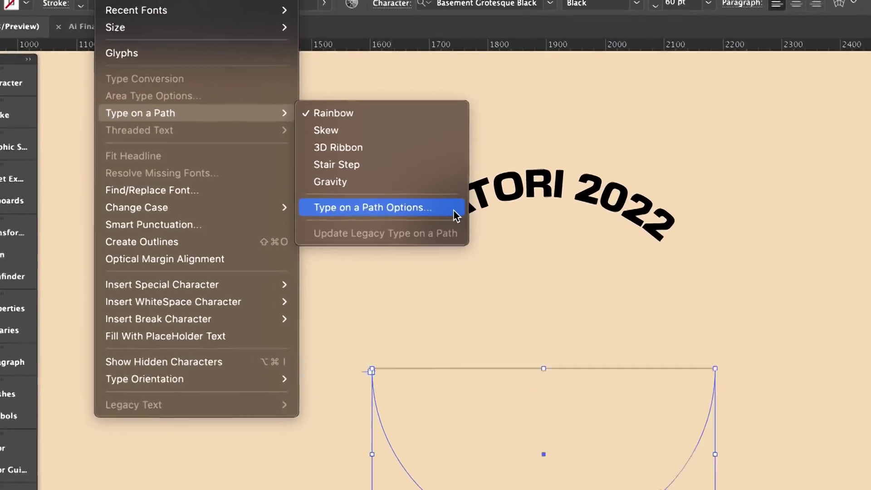
{"action": "left_click", "coordinate": [538, 310]}
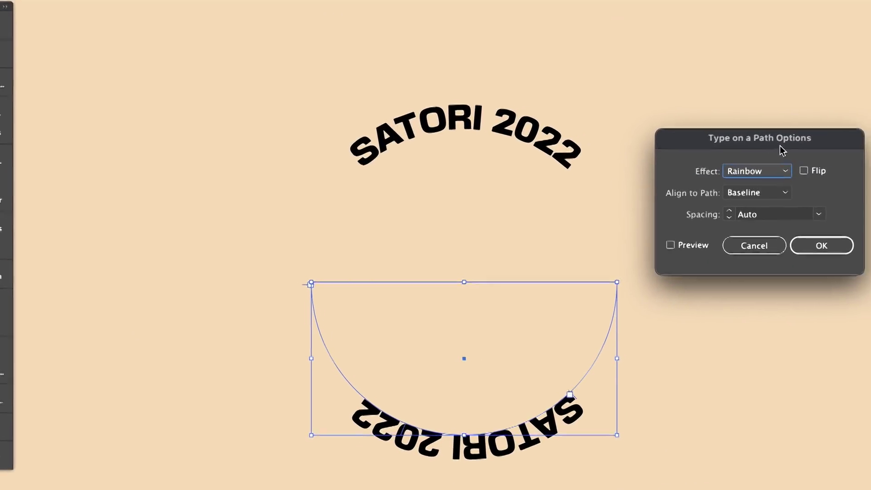
{"action": "left_click", "coordinate": [823, 174]}
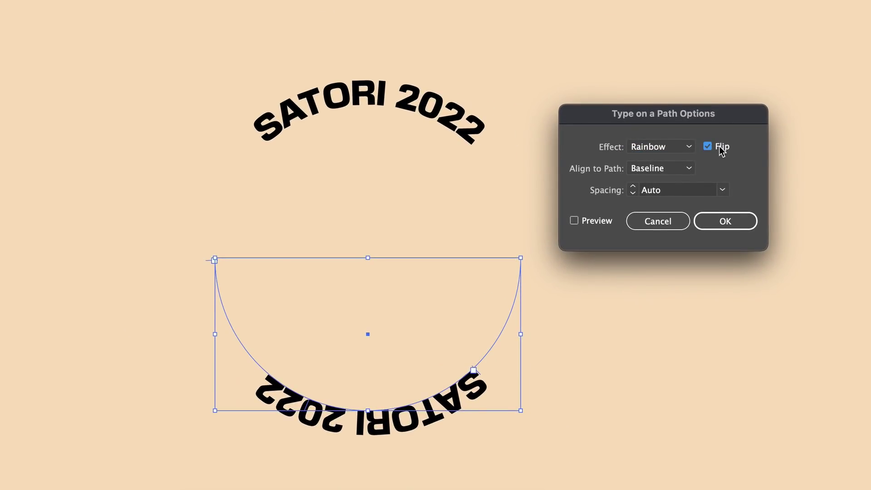
{"action": "left_click", "coordinate": [589, 225]}
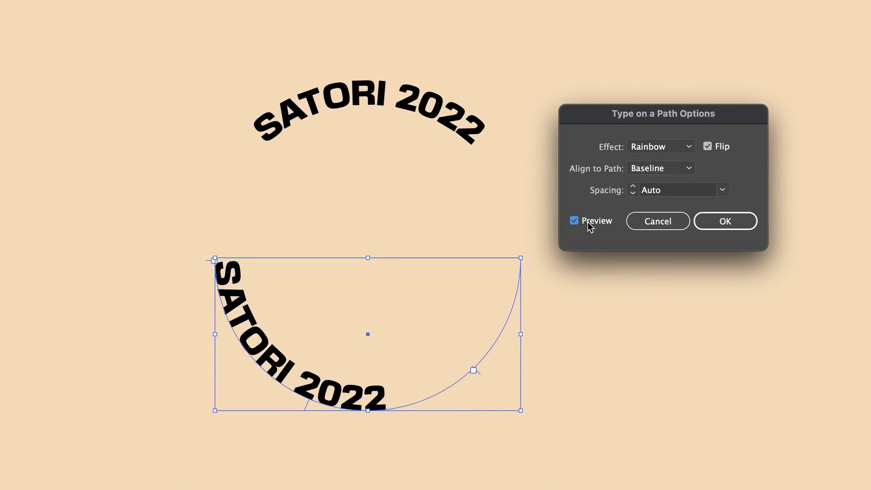
{"action": "left_click", "coordinate": [685, 149]}
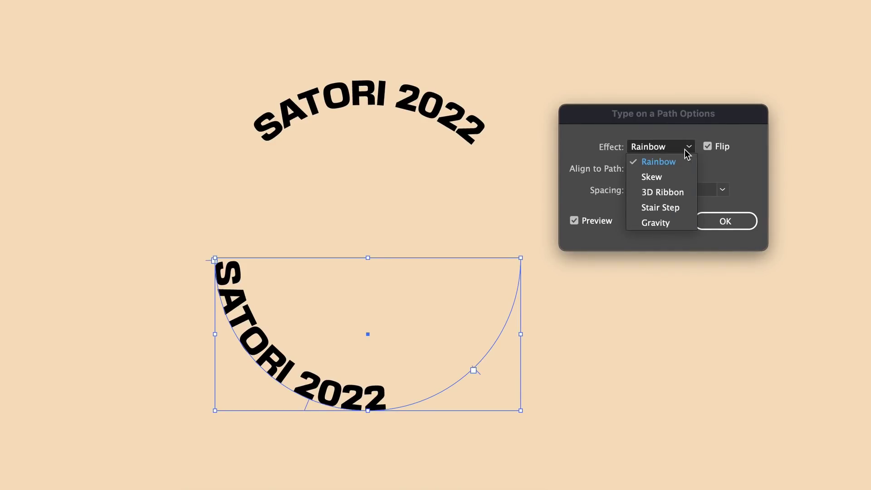
{"action": "left_click", "coordinate": [673, 181]}
{"action": "left_click", "coordinate": [672, 149]}
{"action": "left_click", "coordinate": [675, 195]}
{"action": "left_click", "coordinate": [678, 149]}
{"action": "left_click", "coordinate": [676, 206]}
{"action": "left_click", "coordinate": [688, 153]}
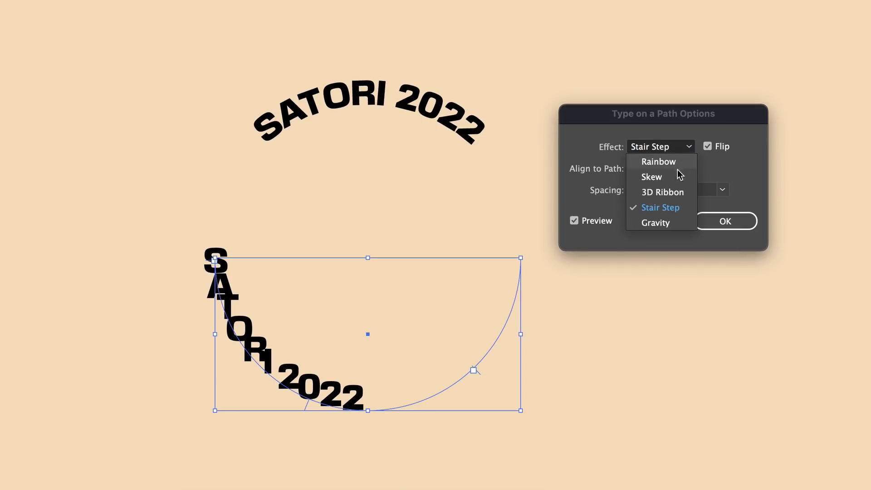
{"action": "left_click", "coordinate": [674, 226]}
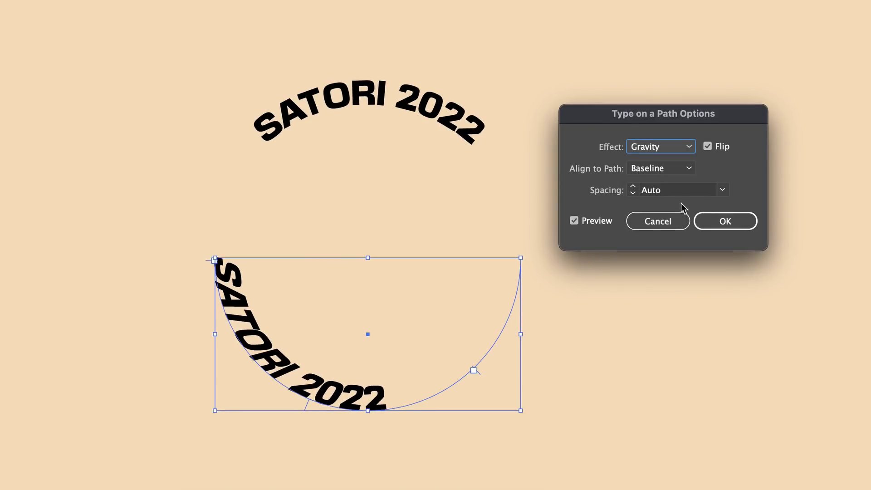
{"action": "left_click", "coordinate": [678, 151]}
{"action": "left_click", "coordinate": [677, 161]}
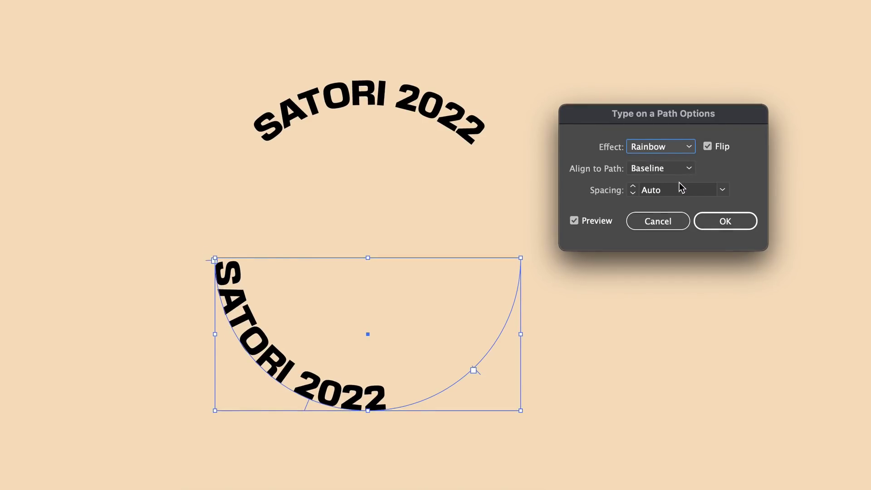
- Try Ascender, Descender, Center and Baseline path alignment, settle on Ascender, and check spacing values
{"action": "left_click", "coordinate": [679, 168]}
{"action": "left_click", "coordinate": [680, 183]}
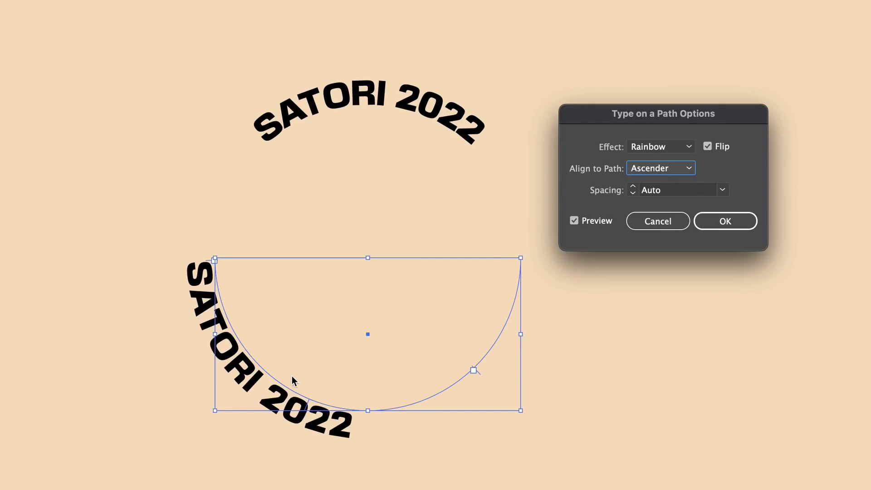
{"action": "left_click", "coordinate": [658, 170]}
{"action": "left_click", "coordinate": [669, 199]}
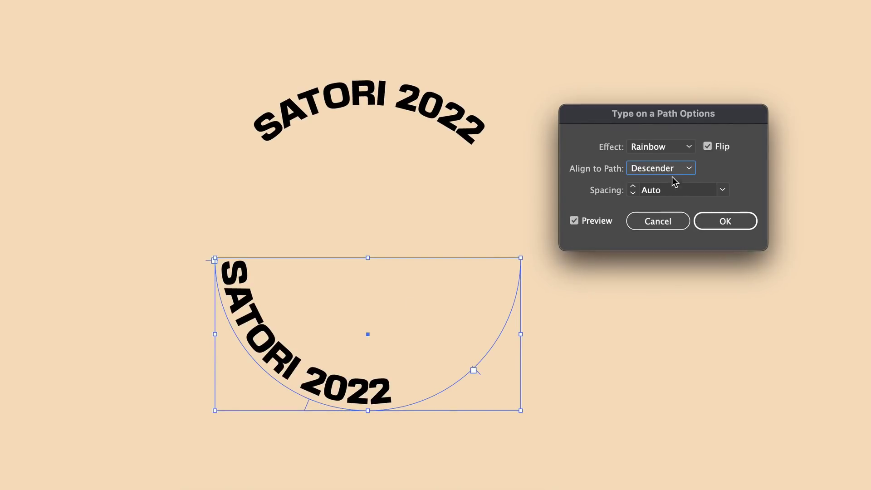
{"action": "left_click", "coordinate": [673, 169]}
{"action": "left_click", "coordinate": [670, 214]}
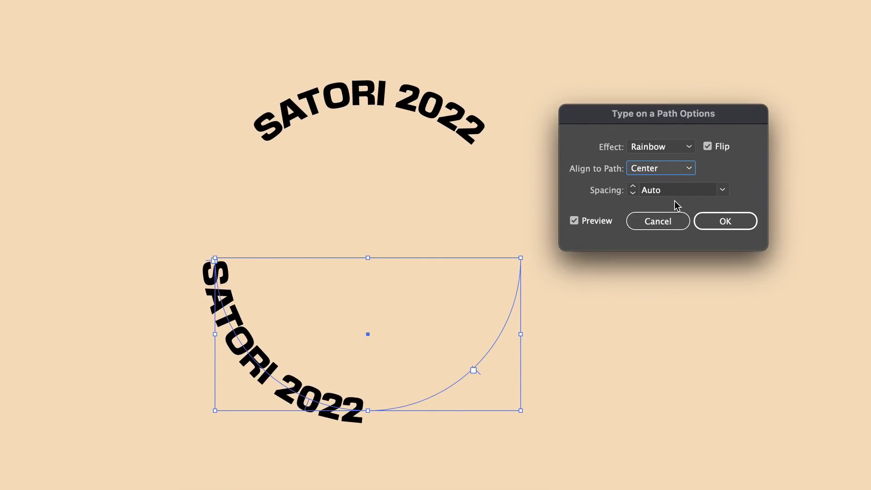
{"action": "left_click", "coordinate": [677, 173]}
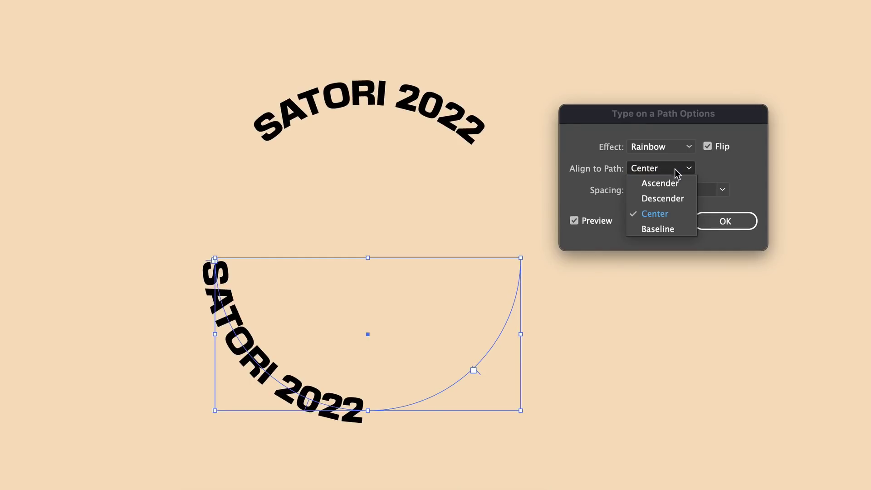
{"action": "left_click", "coordinate": [665, 229]}
{"action": "left_click", "coordinate": [681, 174]}
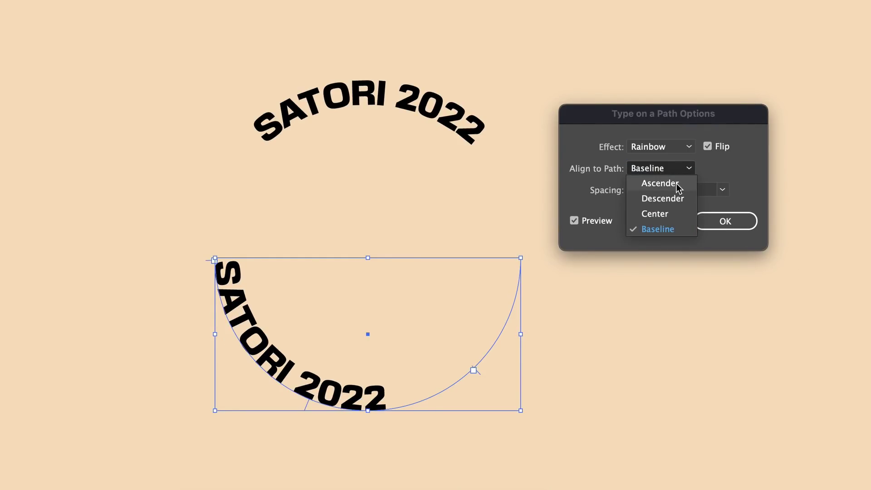
{"action": "left_click", "coordinate": [678, 183]}
{"action": "left_click", "coordinate": [698, 192]}
{"action": "left_click", "coordinate": [721, 190]}
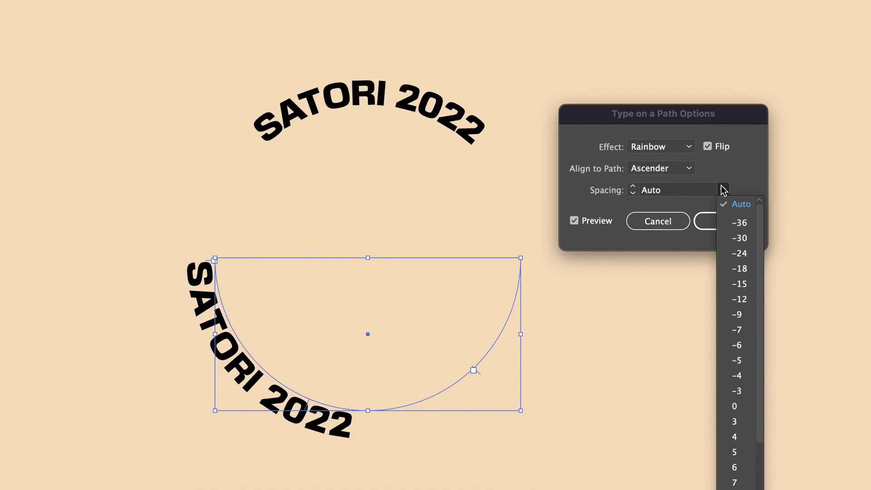
- Keep Auto spacing, then view the doodle artwork in Outline mode with Cmd+Y and scroll around it
{"action": "left_click", "coordinate": [744, 176]}
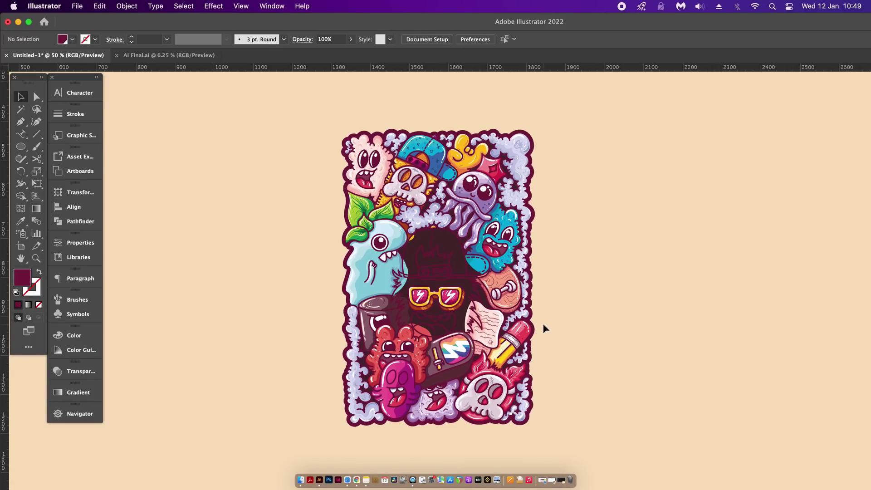
{"action": "key", "text": "cmd+y"}
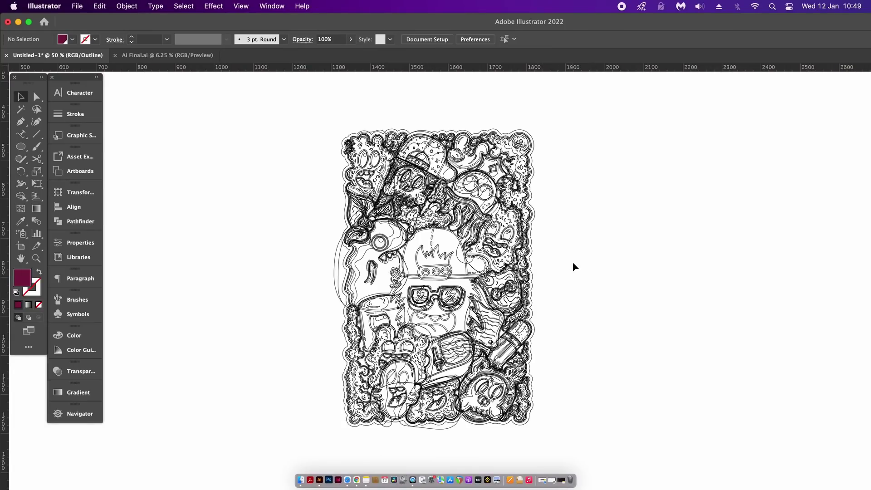
{"action": "scroll", "coordinate": [533, 271], "scroll_direction": "up", "scroll_amount": 6}
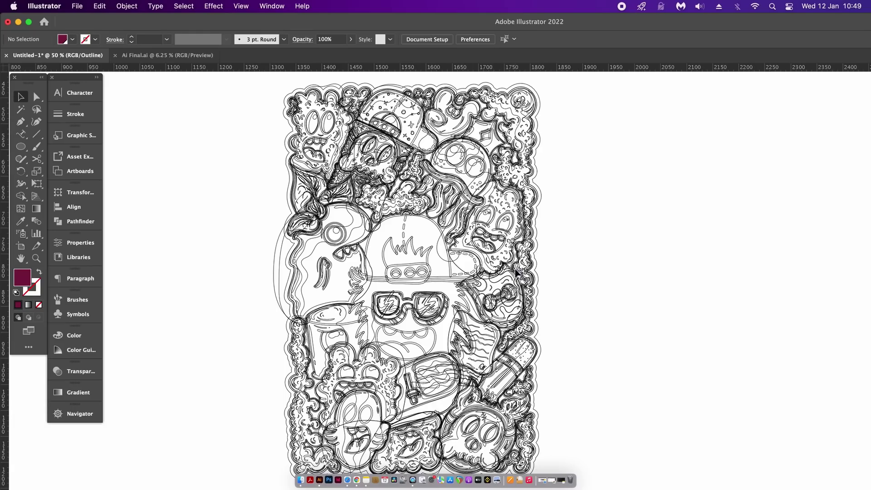
{"action": "scroll", "coordinate": [515, 273], "scroll_direction": "down", "scroll_amount": 1}
{"action": "scroll", "coordinate": [483, 273], "scroll_direction": "left", "scroll_amount": 10}
{"action": "scroll", "coordinate": [451, 246], "scroll_direction": "up", "scroll_amount": 4}
{"action": "scroll", "coordinate": [451, 246], "scroll_direction": "left", "scroll_amount": 1}
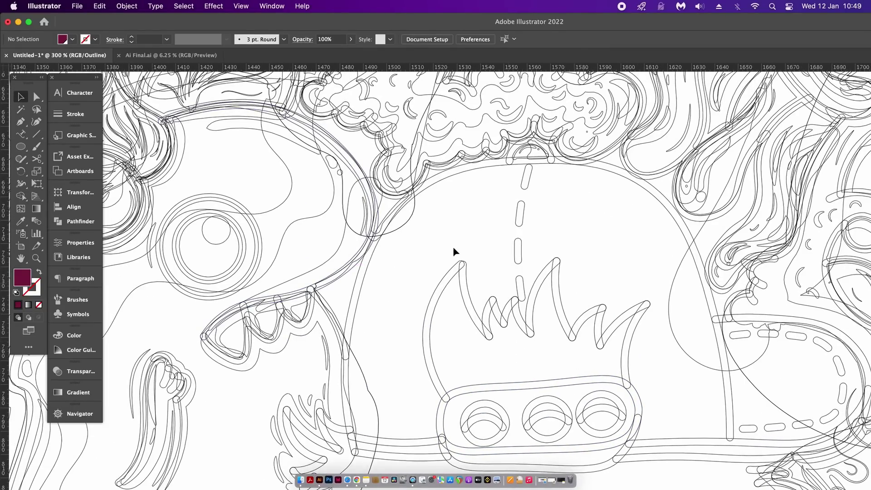
{"action": "scroll", "coordinate": [549, 282], "scroll_direction": "left", "scroll_amount": 12}
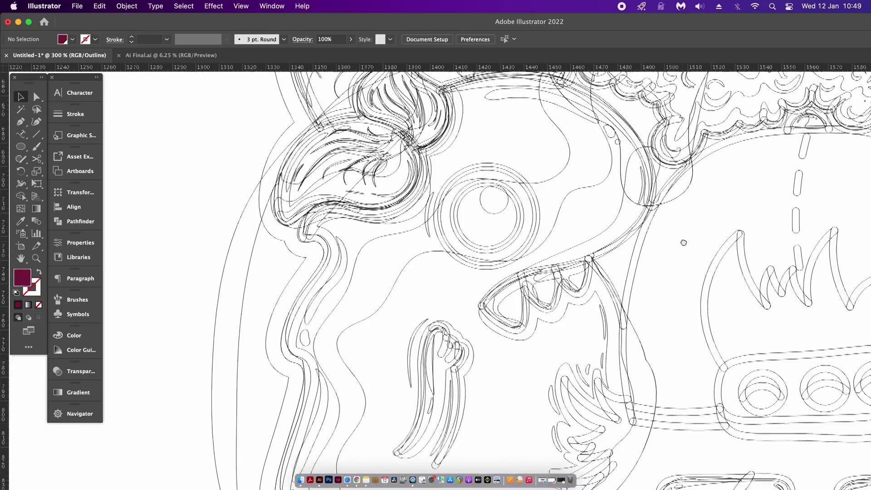
{"action": "scroll", "coordinate": [397, 119], "scroll_direction": "down", "scroll_amount": 10}
- Paint three short Paintbrush strokes on the shark's cheek and beside its teeth, checking them in Preview
{"action": "key", "text": "b"}
{"action": "mouse_move", "coordinate": [301, 259]}
{"action": "left_mouse_down"}
{"action": "mouse_move", "coordinate": [323, 282]}
{"action": "mouse_move", "coordinate": [278, 307]}
{"action": "left_mouse_up"}
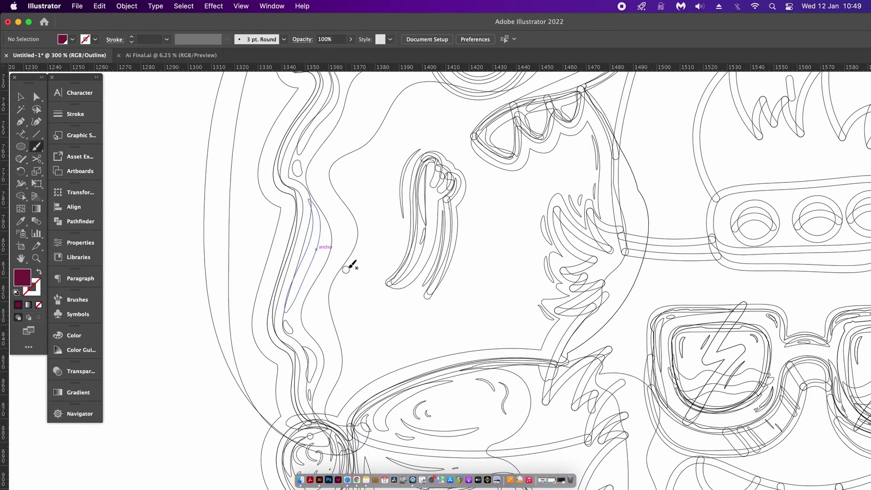
{"action": "mouse_move", "coordinate": [343, 270]}
{"action": "left_mouse_down"}
{"action": "mouse_move", "coordinate": [329, 303]}
{"action": "mouse_move", "coordinate": [336, 326]}
{"action": "left_mouse_up"}
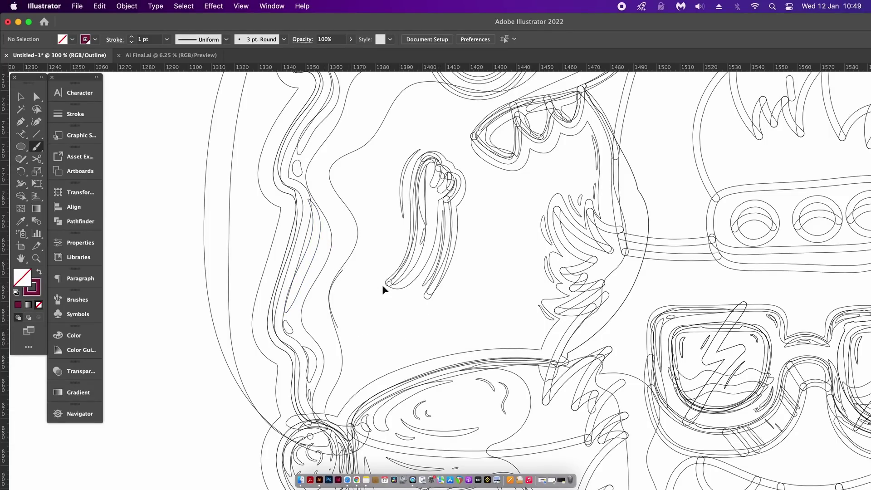
{"action": "key", "text": "super+y"}
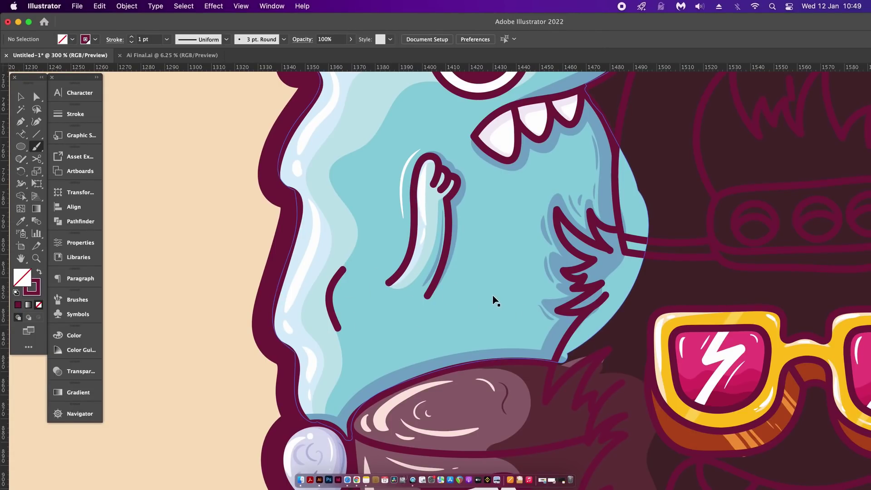
{"action": "key", "text": "super+y"}
{"action": "scroll", "coordinate": [474, 130], "scroll_direction": "up", "scroll_amount": 4}
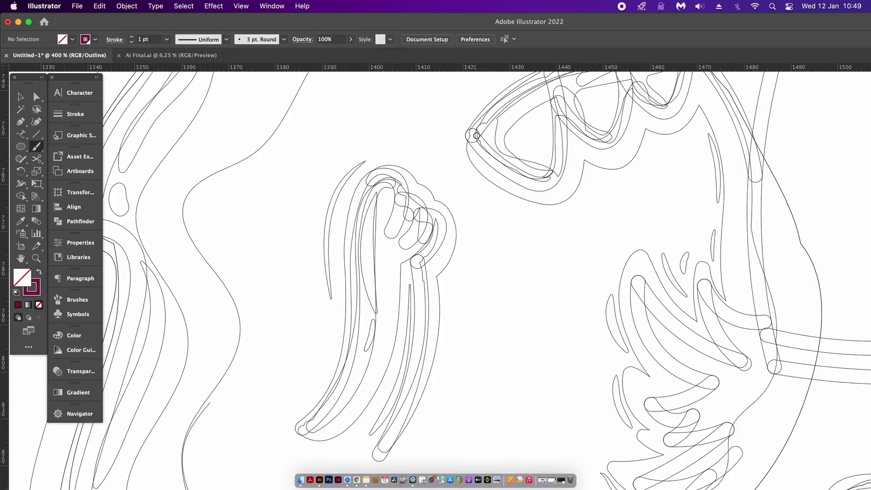
{"action": "left_click_drag", "start_coordinate": [472, 128], "coordinate": [453, 161]}
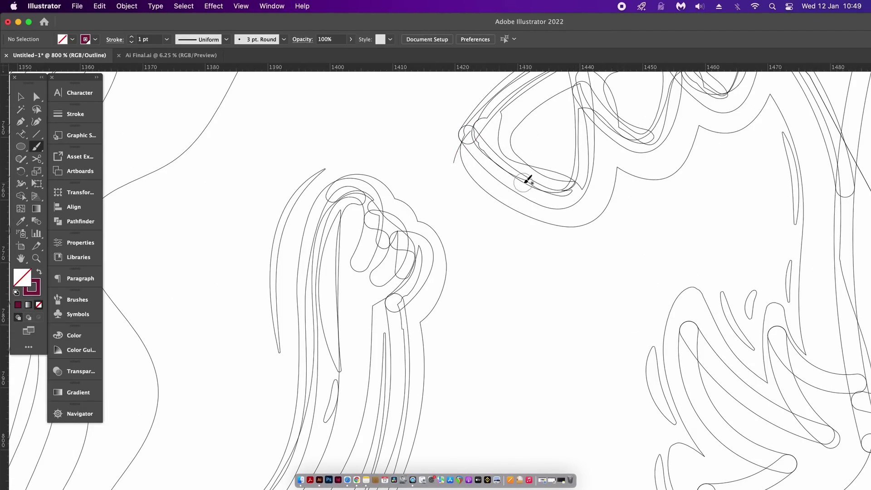
{"action": "key", "text": "super+y"}
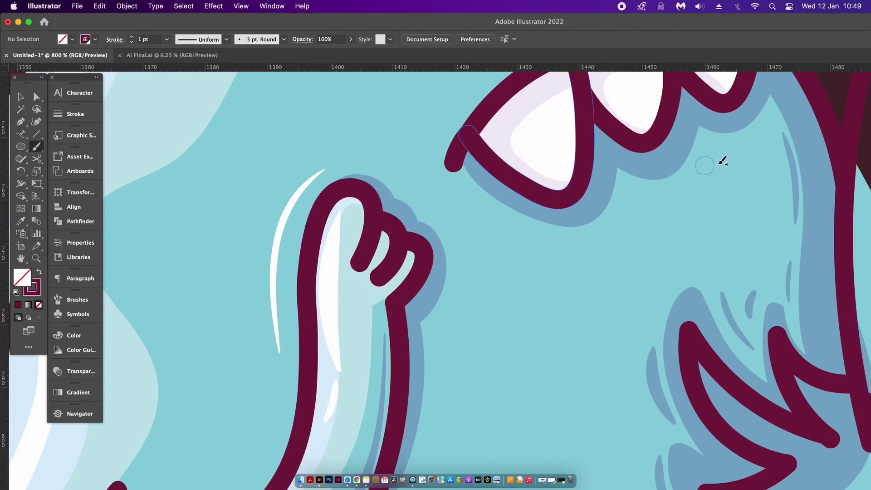
{"action": "key", "text": "super+y"}
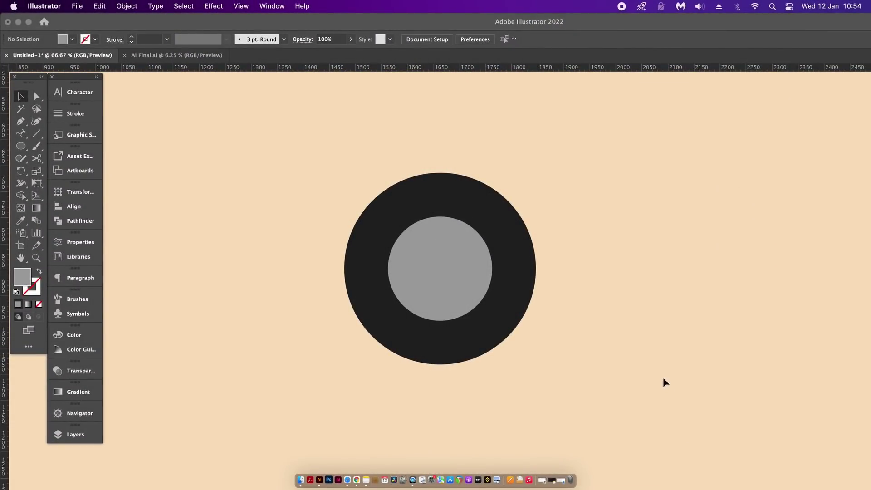
- Move the black-and-grey circle pair right, testing and undoing an offset of the inner circle
{"action": "left_click_drag", "start_coordinate": [540, 343], "coordinate": [603, 327]}
{"action": "key", "text": "super+shift+a"}
{"action": "left_click_drag", "start_coordinate": [590, 286], "coordinate": [653, 288]}
{"action": "key", "text": "super+z"}
{"action": "left_click", "coordinate": [701, 305]}
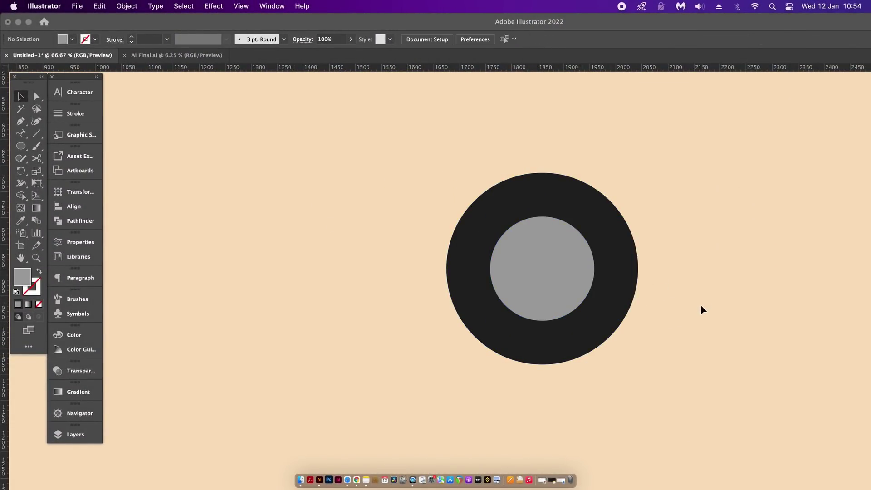
- Subtract the inner circle from both selected circles with Pathfinder Minus Front and inspect the result in Layers
{"action": "left_click", "coordinate": [90, 221]}
{"action": "left_click_drag", "start_coordinate": [585, 311], "coordinate": [554, 278]}
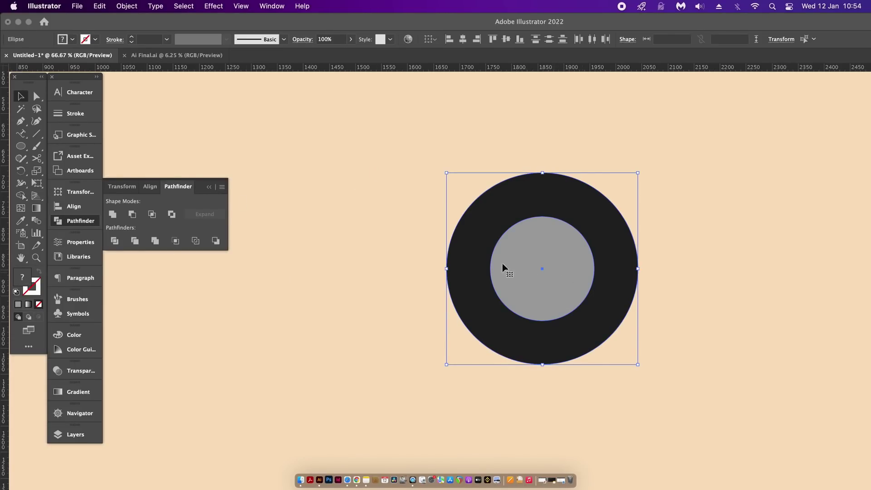
{"action": "left_click", "coordinate": [132, 215]}
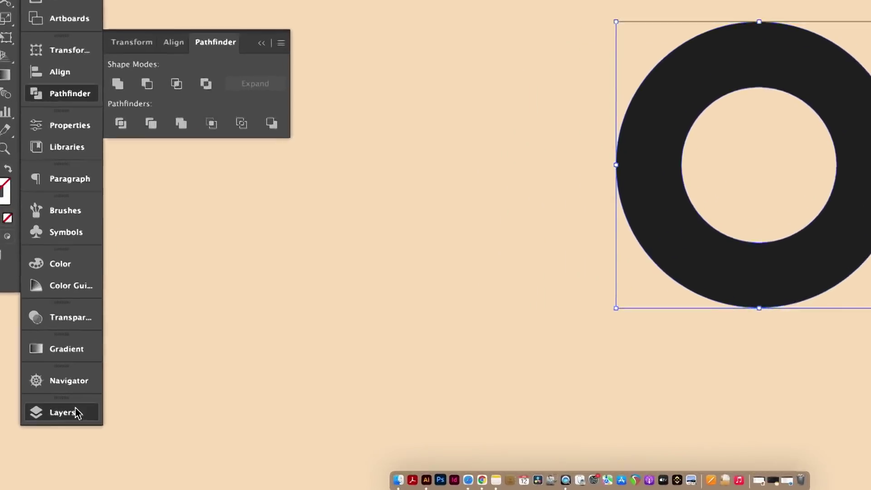
{"action": "left_click", "coordinate": [75, 434]}
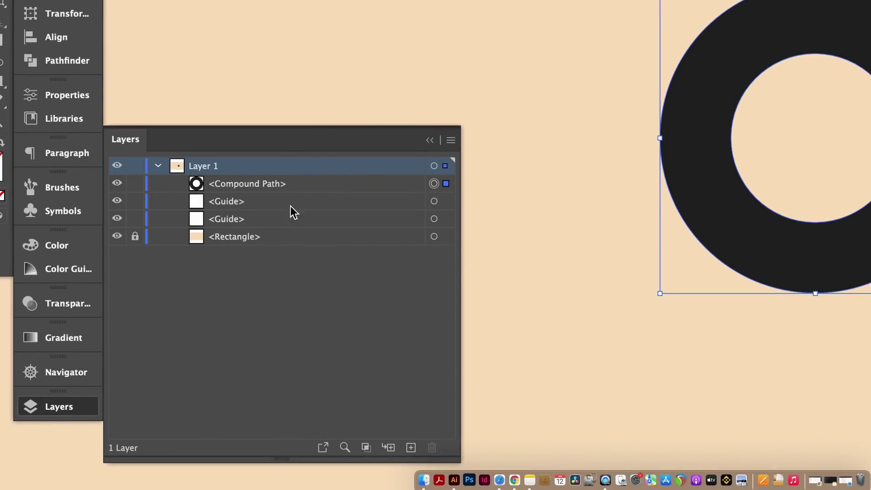
{"action": "left_click", "coordinate": [182, 299]}
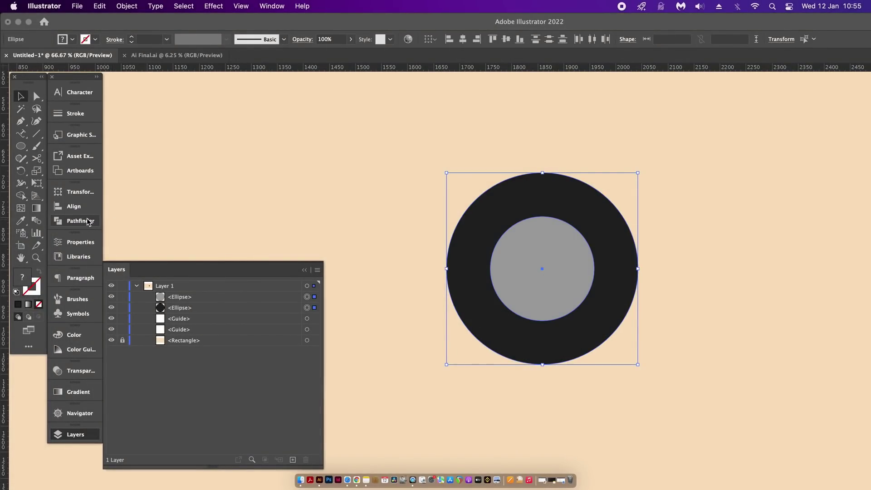
- Apply Minus Front as an editable Compound Shape, with Option held, and bring up the Layers list
{"action": "left_click", "coordinate": [89, 221]}
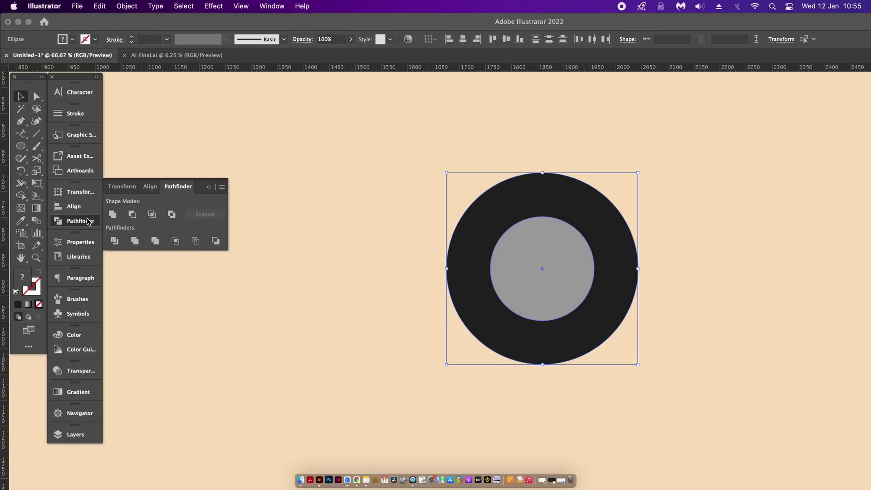
{"action": "left_click", "coordinate": [132, 215]}
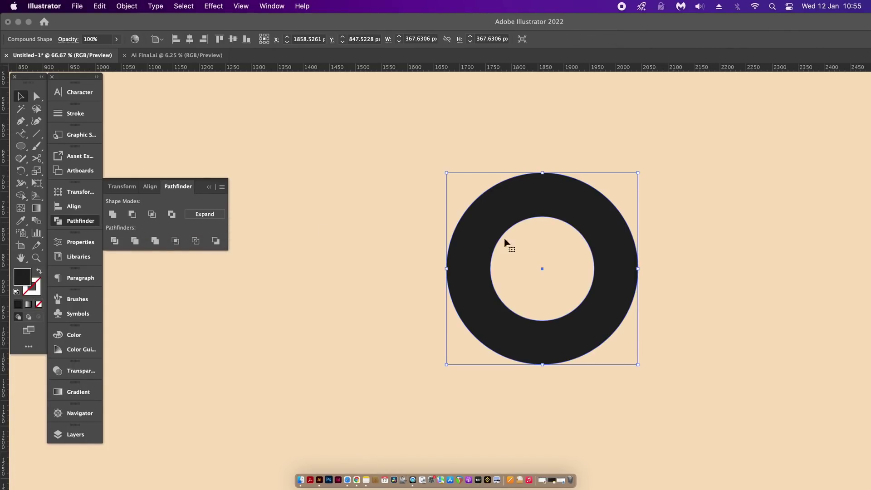
{"action": "left_click", "coordinate": [88, 435]}
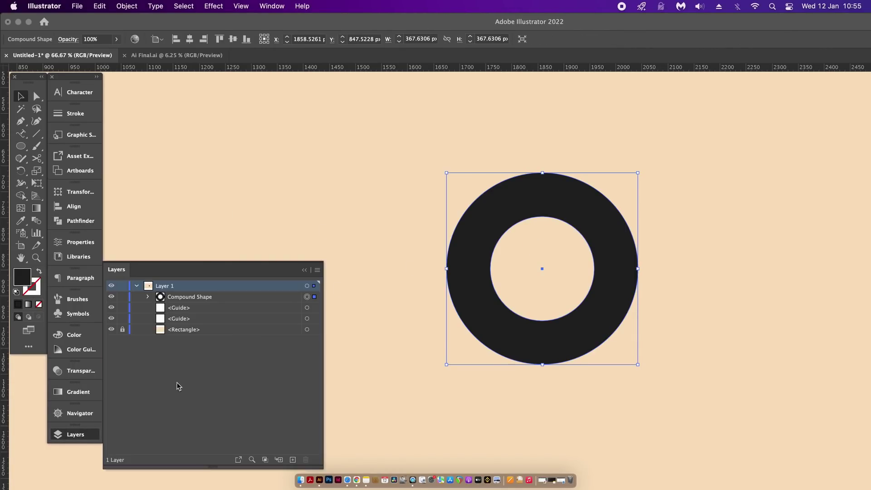
- Expand the Compound Shape in Layers and select its inner Ellipse on its own
{"action": "left_click", "coordinate": [147, 297]}
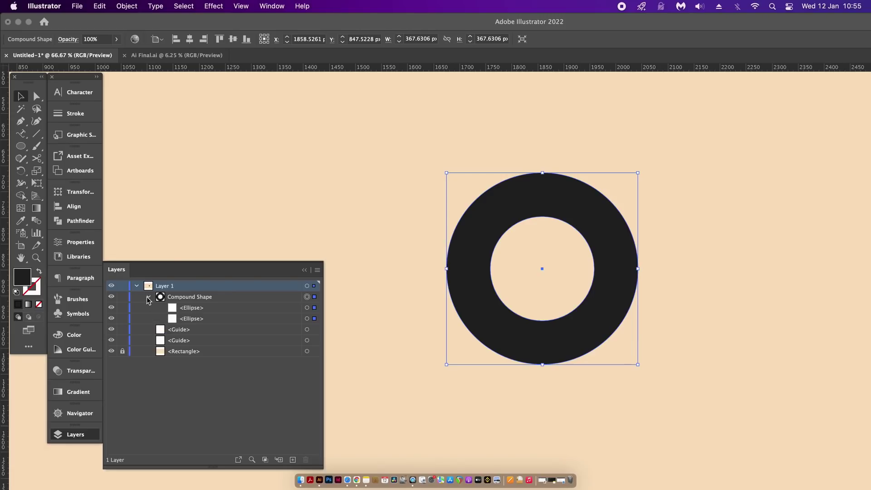
{"action": "left_click", "coordinate": [204, 319]}
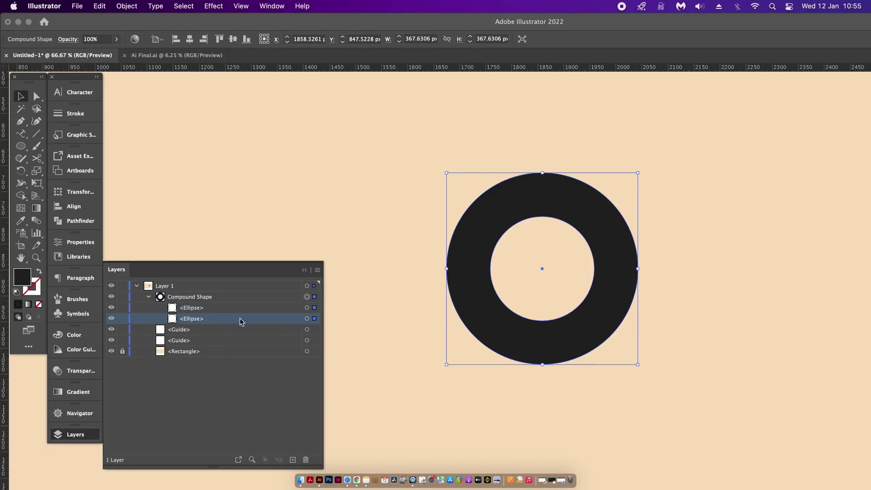
{"action": "left_click", "coordinate": [314, 319]}
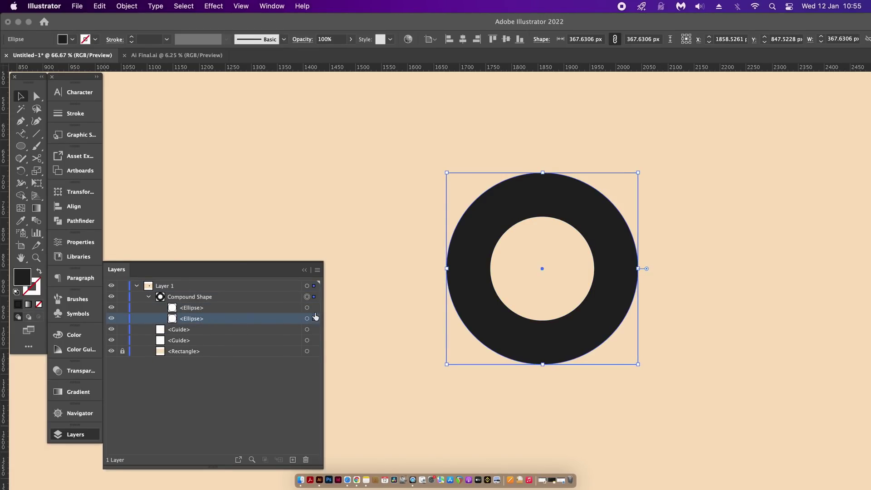
{"action": "left_click", "coordinate": [314, 308]}
- Move the inner ellipse within the ring and enlarge it to about 247 px
{"action": "left_click_drag", "start_coordinate": [544, 290], "coordinate": [548, 314]}
{"action": "left_click_drag", "start_coordinate": [593, 249], "coordinate": [630, 226]}
{"action": "left_click_drag", "start_coordinate": [593, 269], "coordinate": [595, 232]}
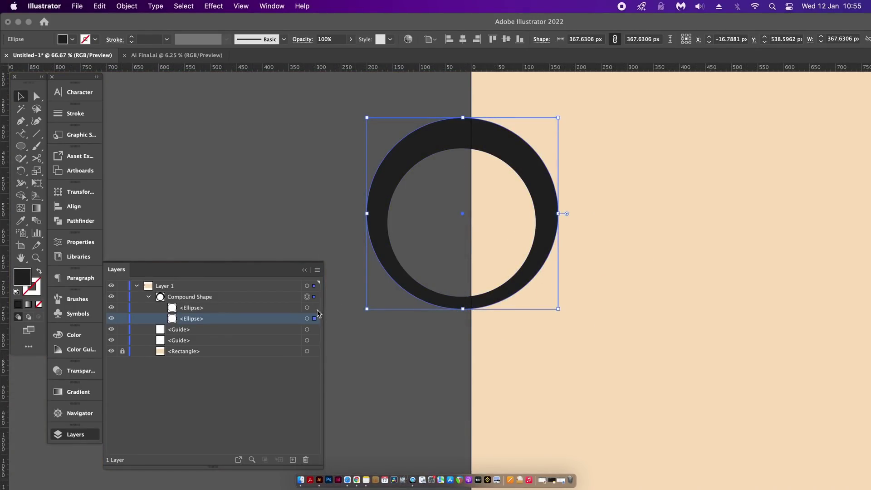
- Shift the inner ellipse left and enlarge it to about 334 px, leaving a black crescent moon
{"action": "left_click", "coordinate": [314, 307]}
{"action": "mouse_move", "coordinate": [528, 191]}
{"action": "left_mouse_down"}
{"action": "mouse_move", "coordinate": [486, 156]}
{"action": "mouse_move", "coordinate": [472, 195]}
{"action": "mouse_move", "coordinate": [473, 202]}
{"action": "mouse_move", "coordinate": [554, 145]}
{"action": "mouse_move", "coordinate": [541, 208]}
{"action": "mouse_move", "coordinate": [557, 239]}
{"action": "mouse_move", "coordinate": [543, 200]}
{"action": "mouse_move", "coordinate": [528, 204]}
{"action": "left_mouse_up"}
{"action": "mouse_move", "coordinate": [583, 139]}
{"action": "left_mouse_down"}
{"action": "mouse_move", "coordinate": [612, 128]}
{"action": "mouse_move", "coordinate": [595, 127]}
{"action": "left_mouse_up"}
{"action": "left_click_drag", "start_coordinate": [535, 185], "coordinate": [532, 185]}
{"action": "left_click", "coordinate": [403, 132]}
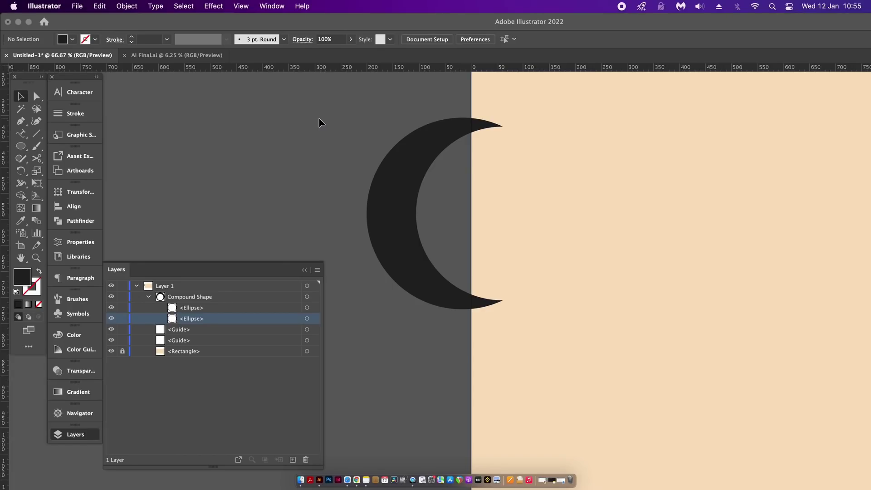